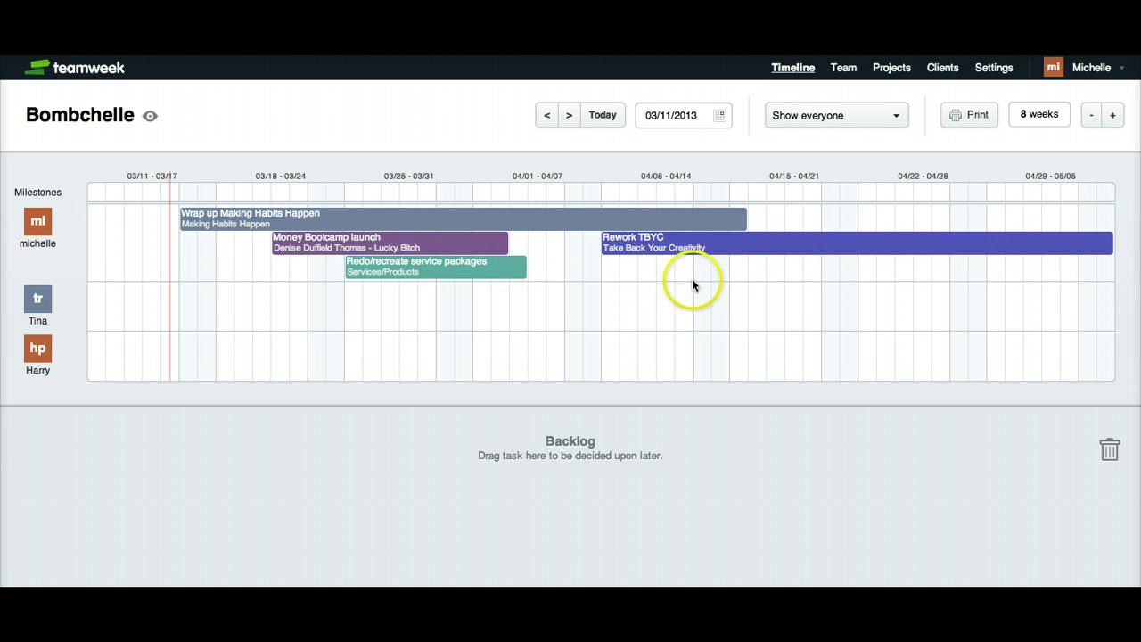
Start a pink task in the 04/08 week described as 'Three Wishes Industries Launch'
click(617, 271)
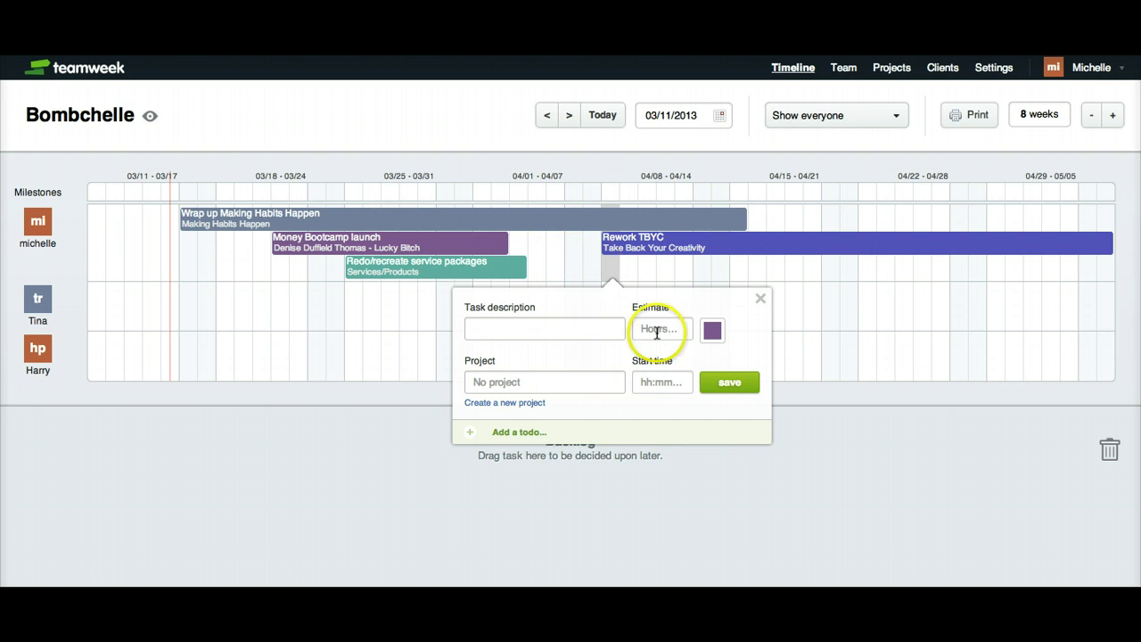
click(712, 330)
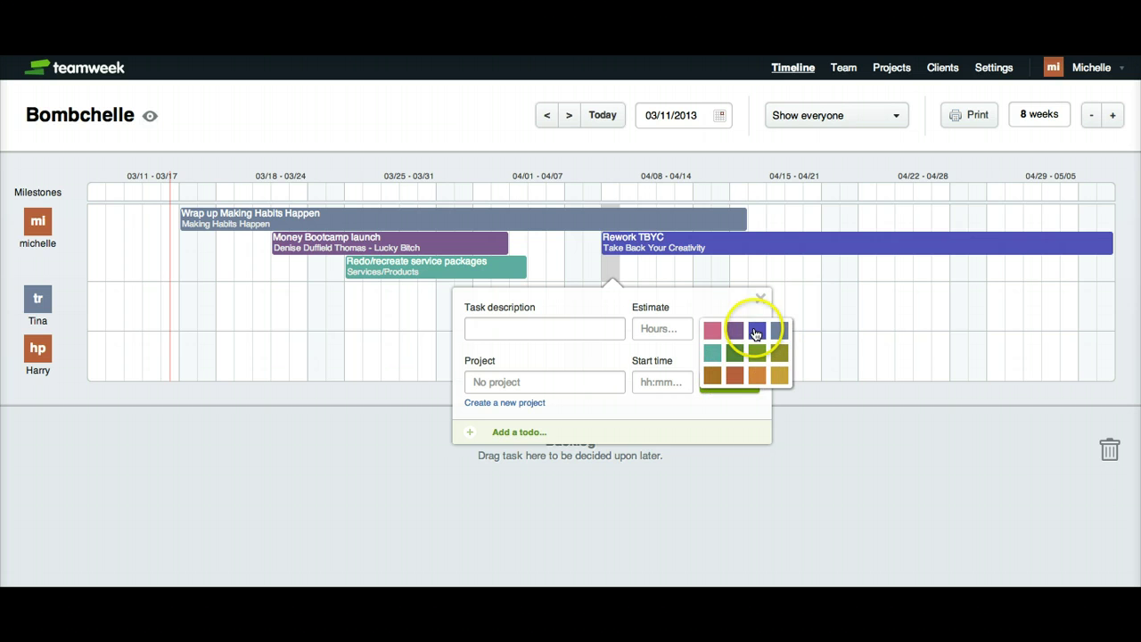
click(712, 330)
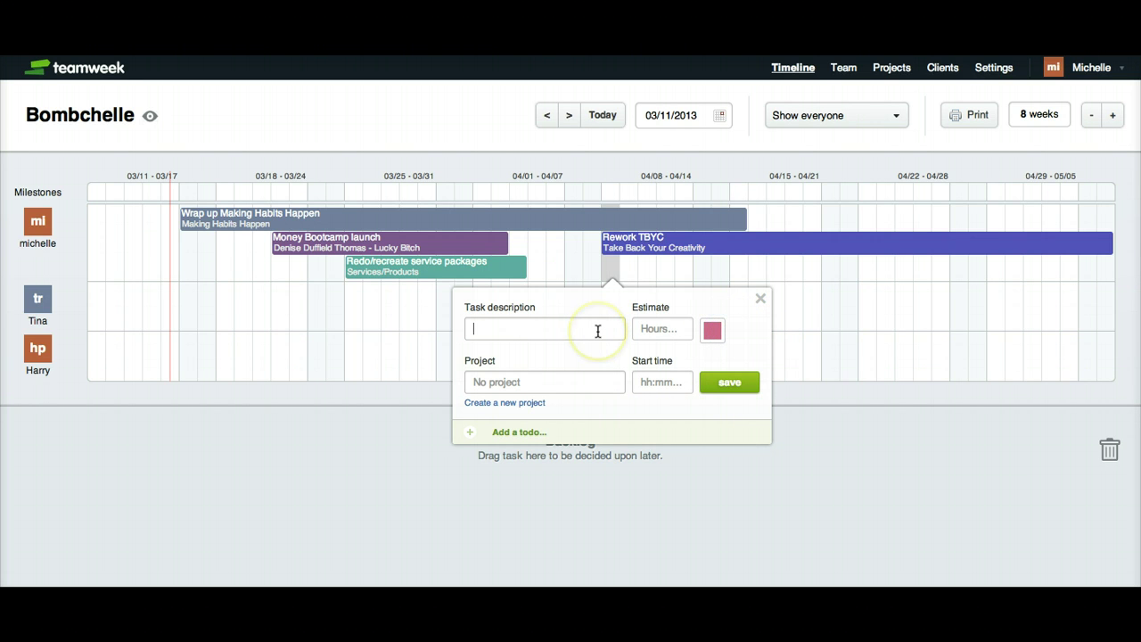
text(Three Wishes Industries Launch)
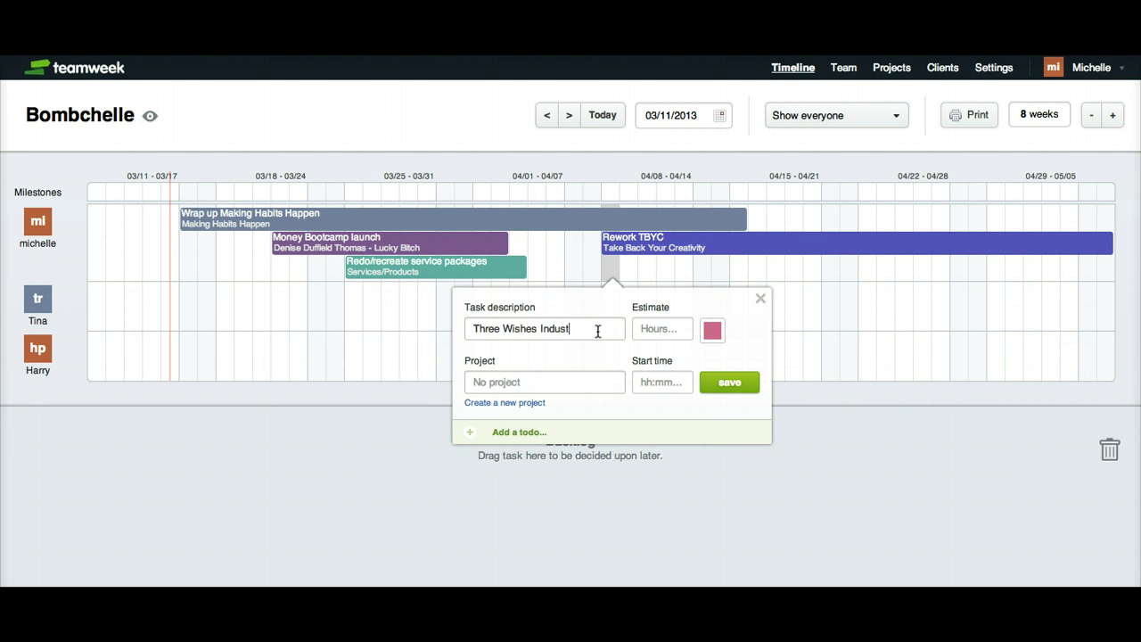
Create a pink 'Three Wishes Industries' project and assign it to the task
click(496, 381)
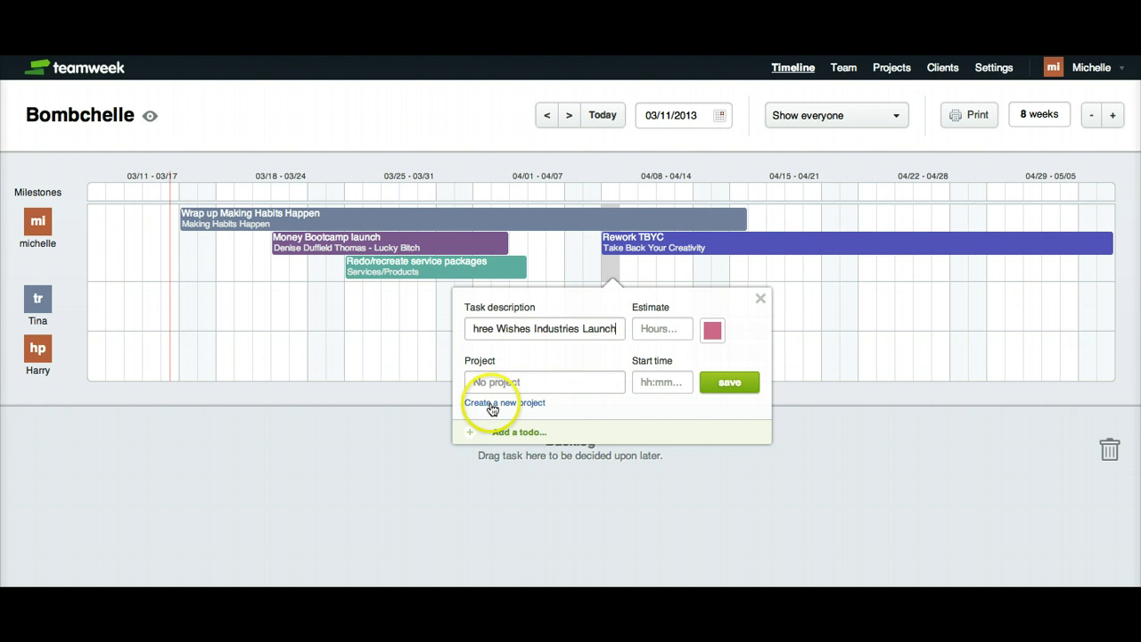
click(489, 402)
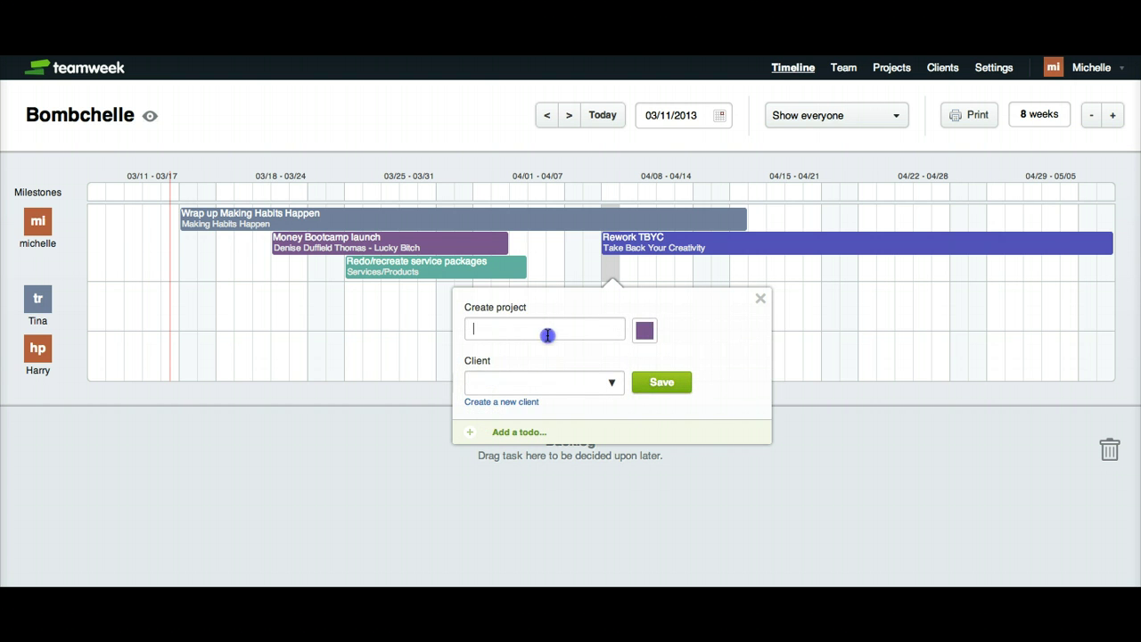
text(Three Wishes Industries)
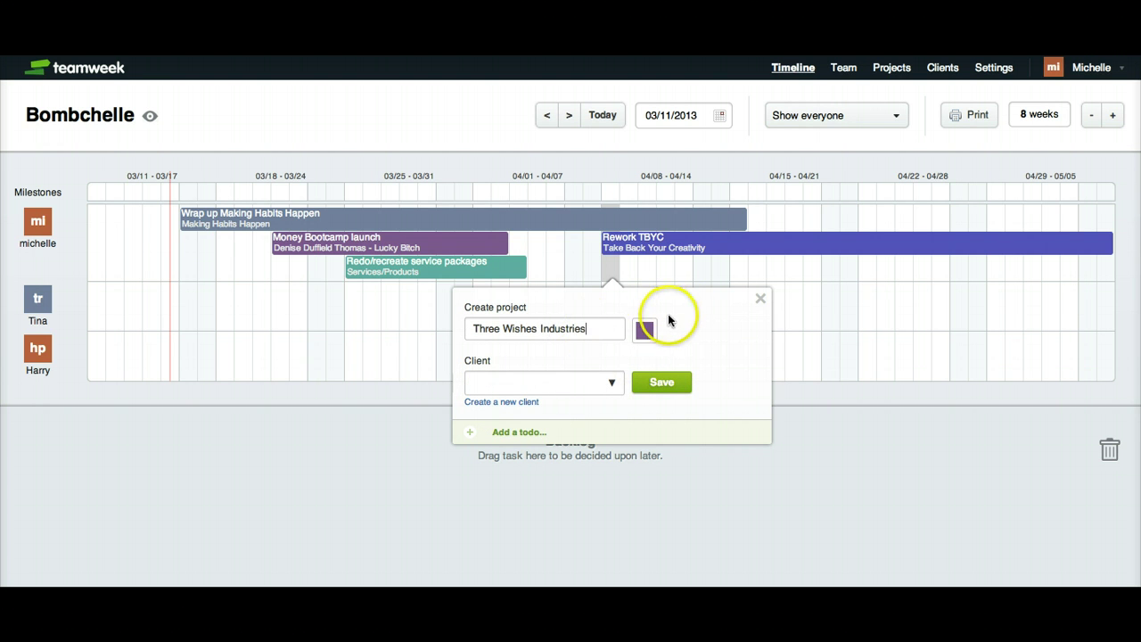
click(644, 330)
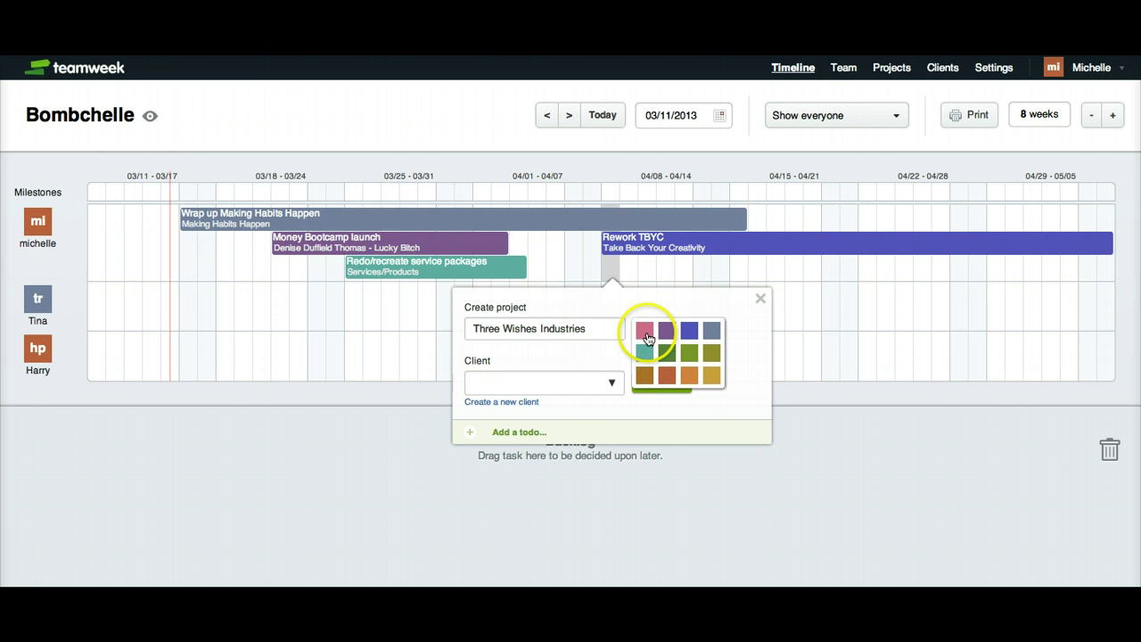
click(645, 330)
click(661, 383)
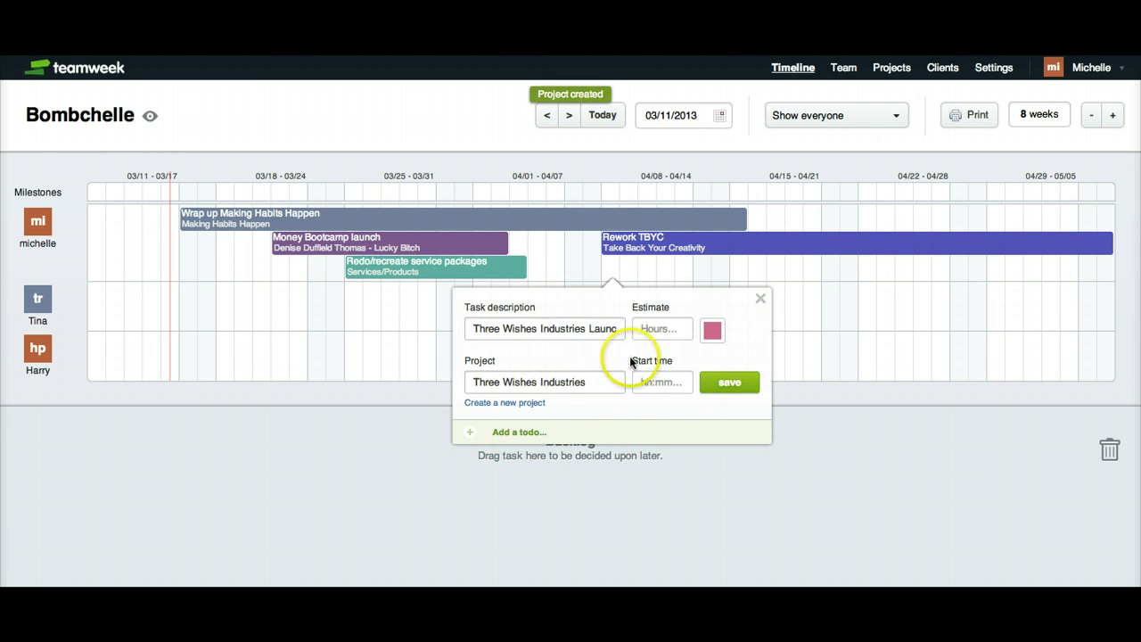
Add the todos 'Get product sample' and 'Create video for Kickstarter page' to the task
click(533, 433)
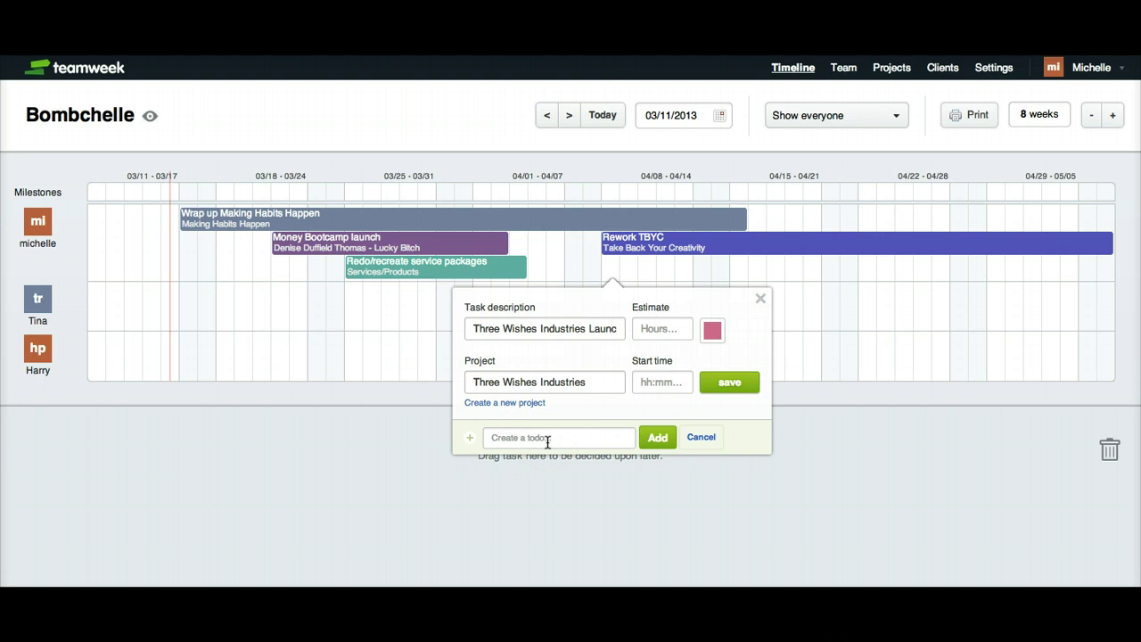
click(553, 409)
text(Get product sample)
key(Return)
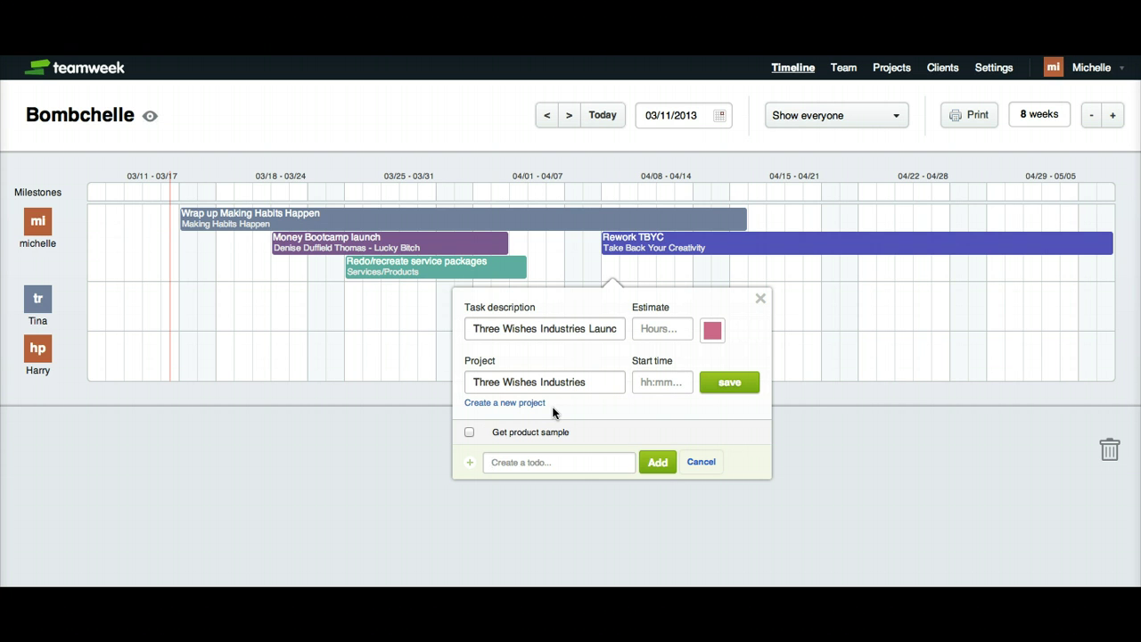
text(Create video for Kickstarter page)
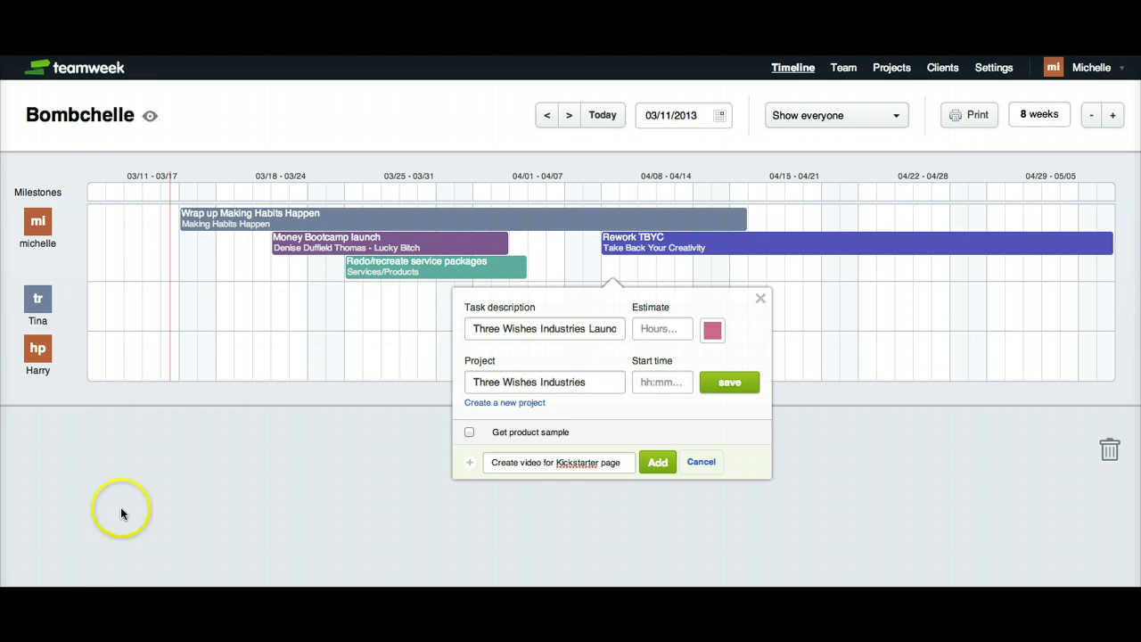
click(654, 463)
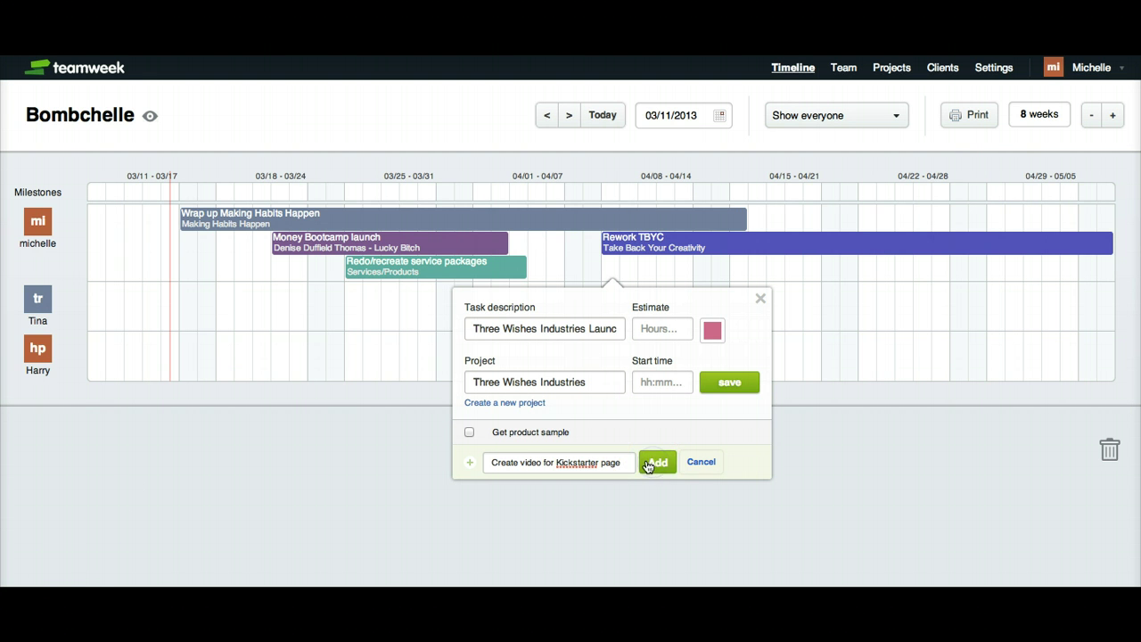
Add the todos 'Create promotional plan' and 'Launch Kickstarter'
click(592, 485)
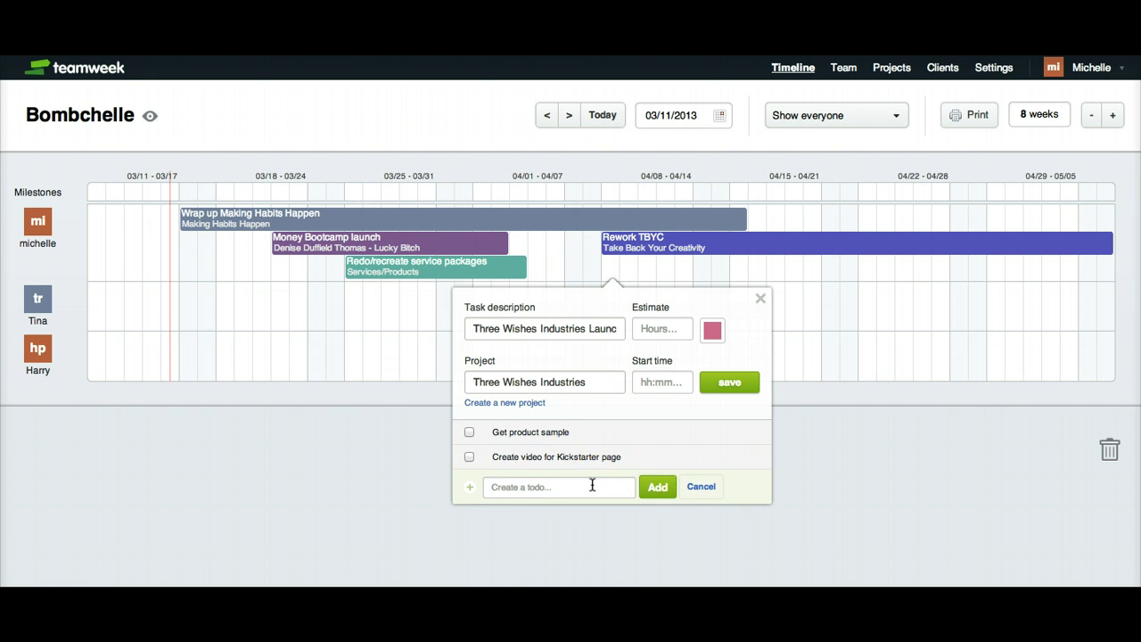
text(Create promotional plan)
key(Return)
text(Launch )
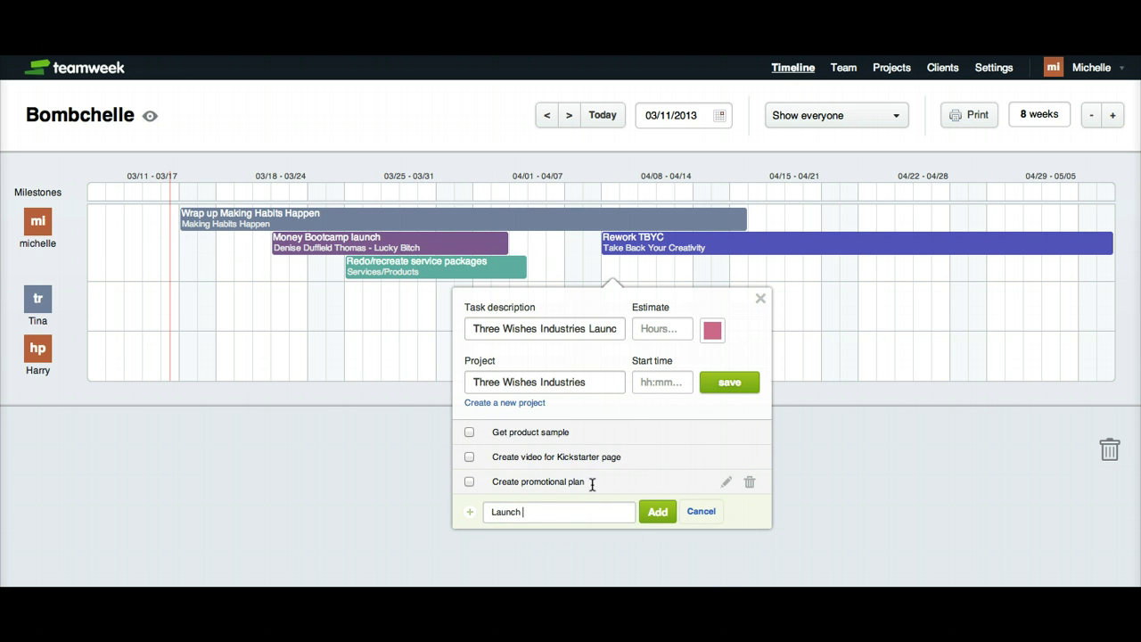
text(Kickstarter)
key(Return)
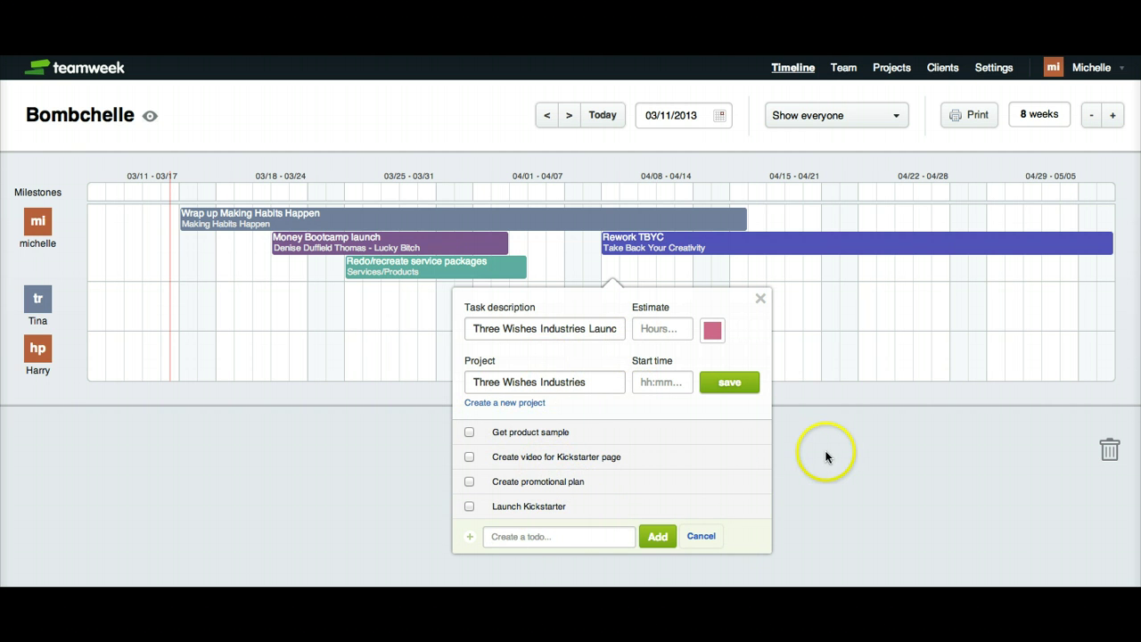
Save the Three Wishes Industries Launch task, stretch it to the timeline's end, and check Rework TBYC's details
click(734, 383)
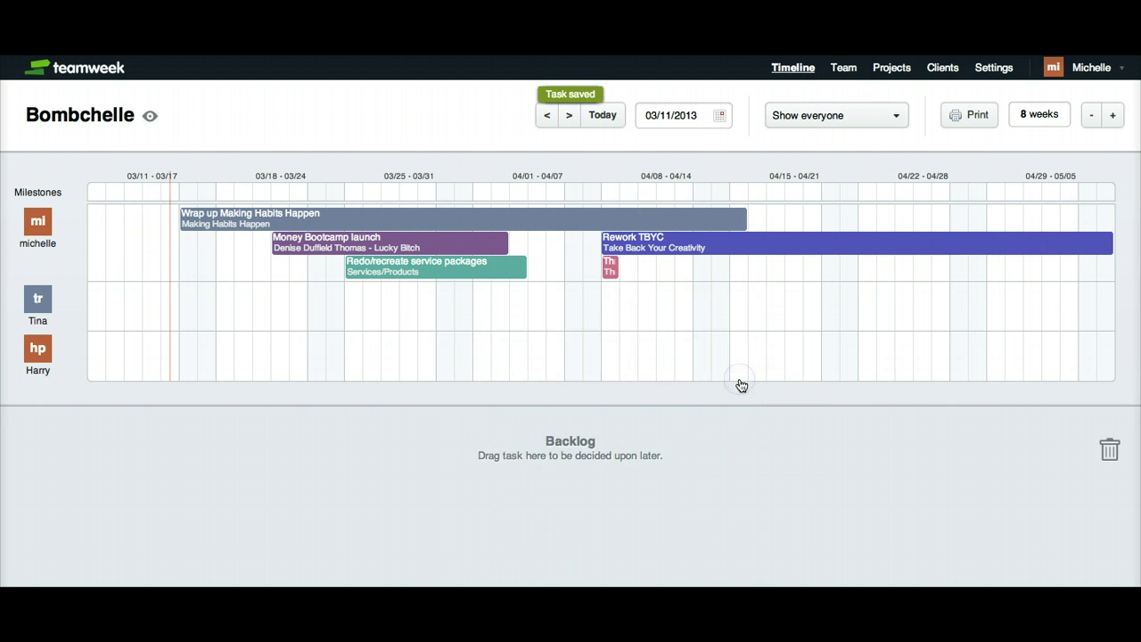
drag(613, 264, 1108, 255)
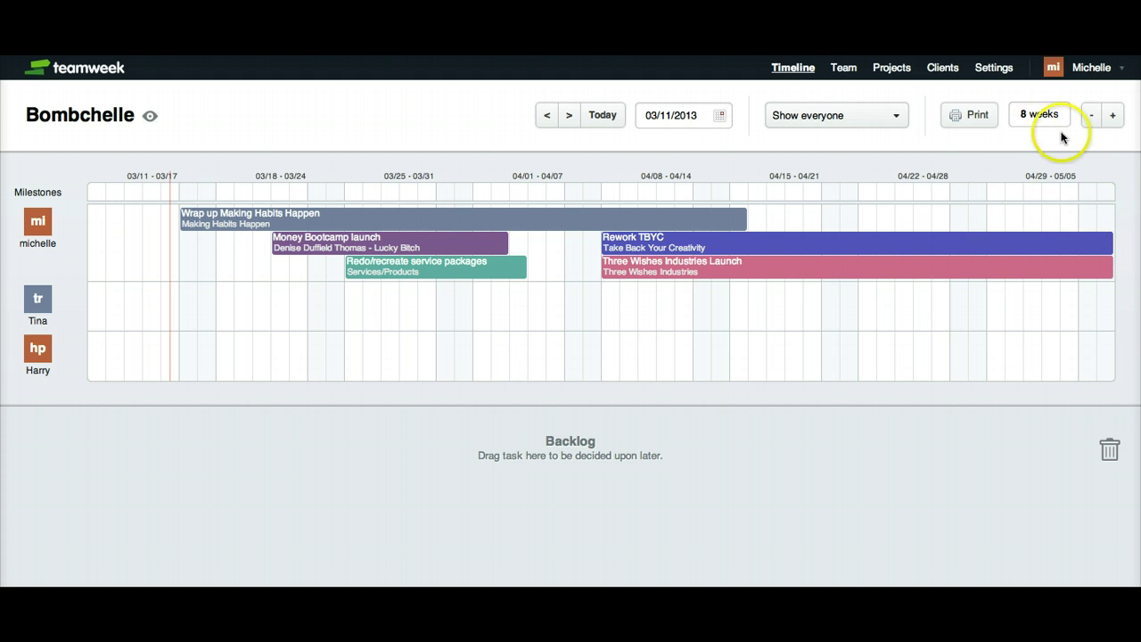
click(1034, 108)
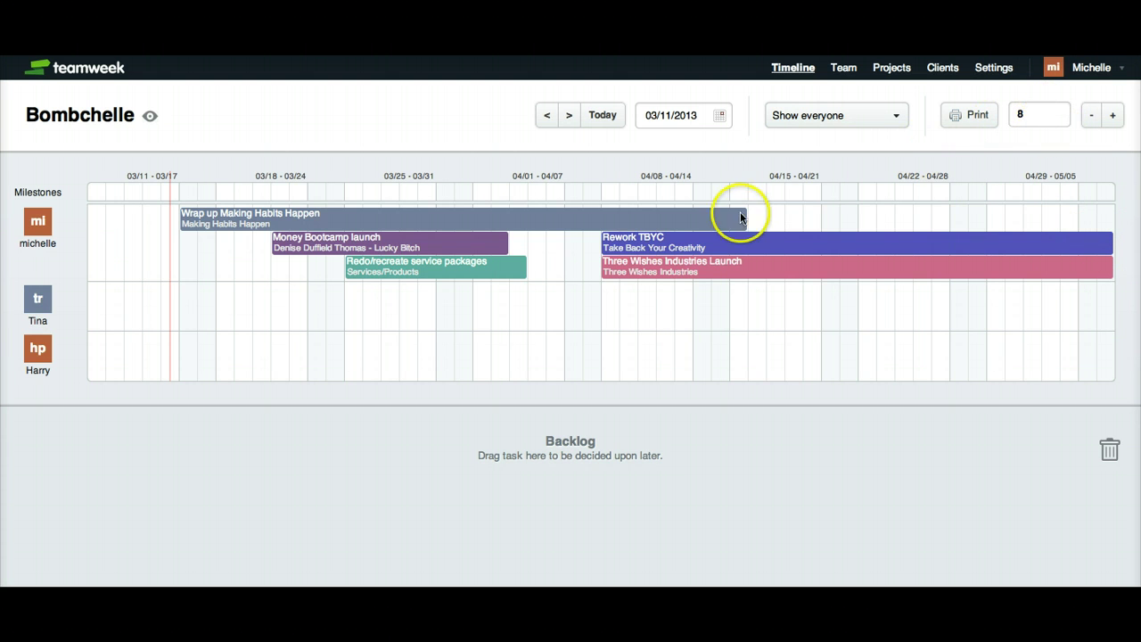
click(743, 243)
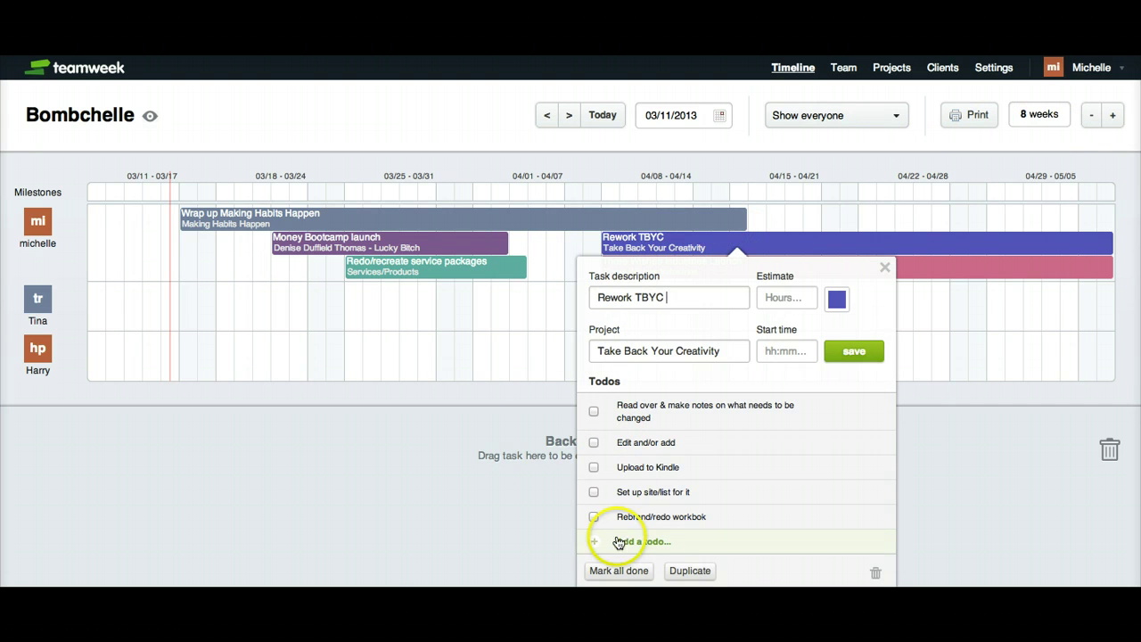
click(455, 246)
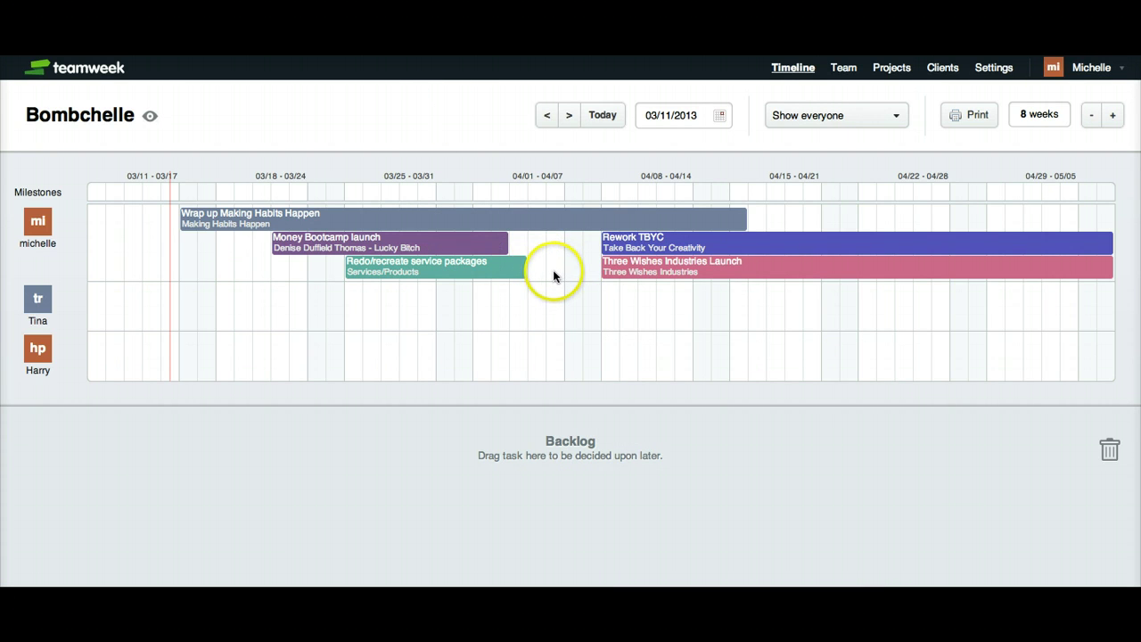
Create a dark green 'Little sister visiting' task in the 03/24 week
click(336, 268)
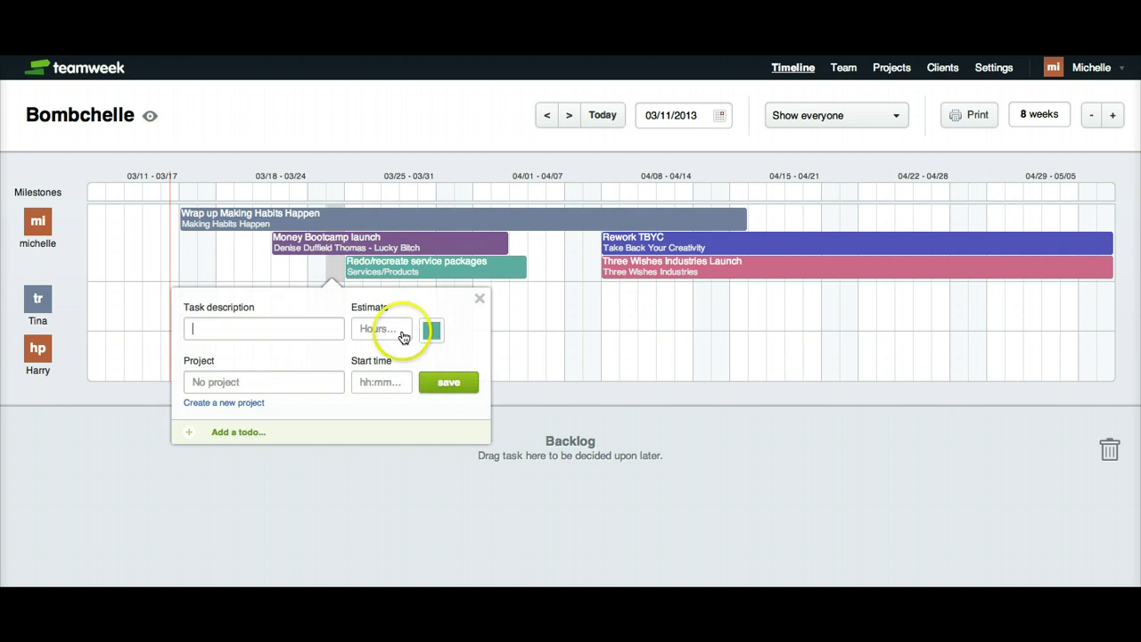
click(432, 332)
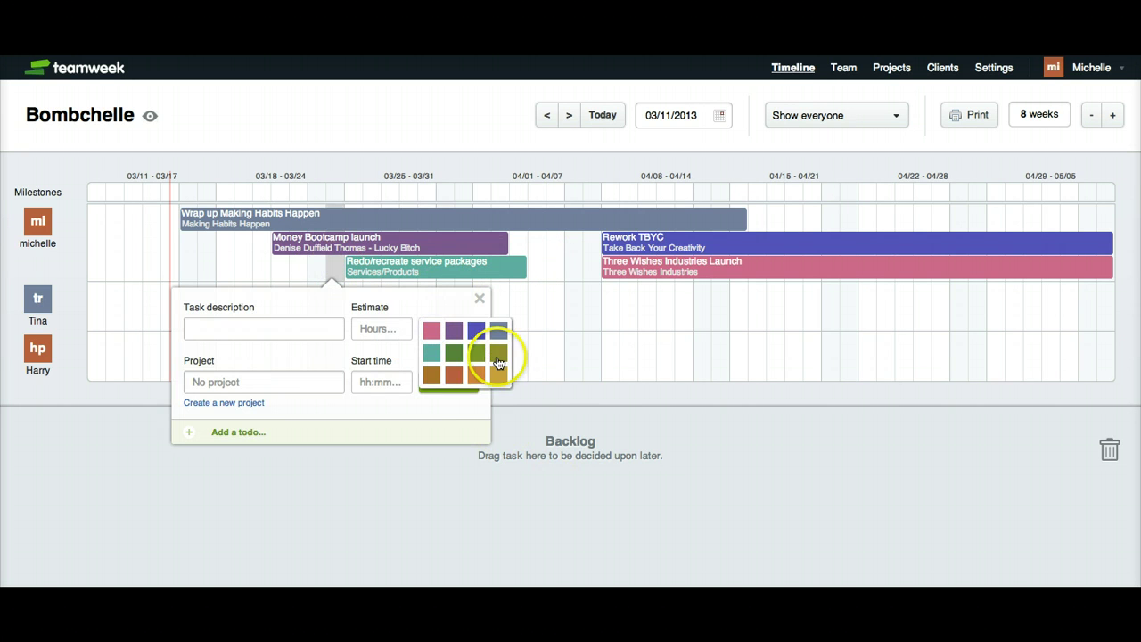
click(460, 356)
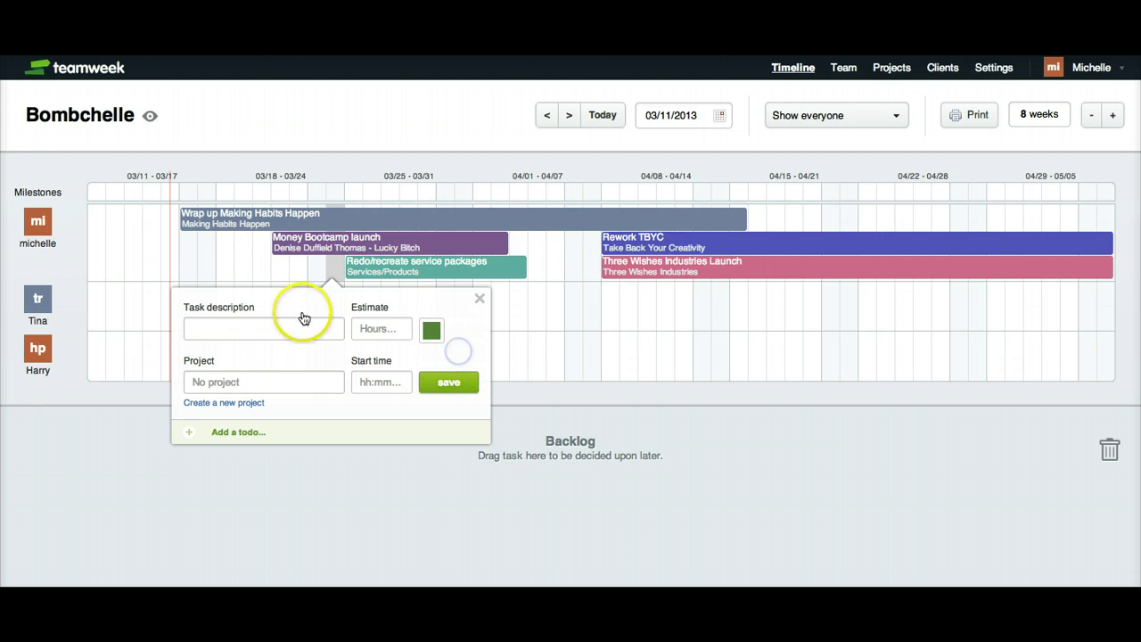
click(284, 322)
text(Little)
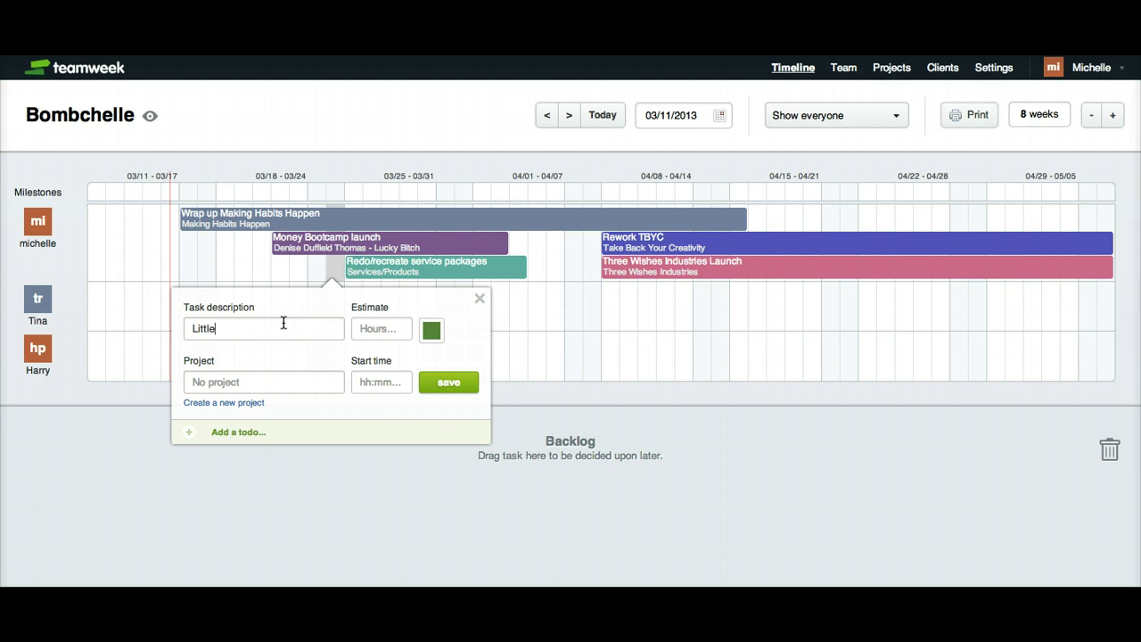
text( sister visiting)
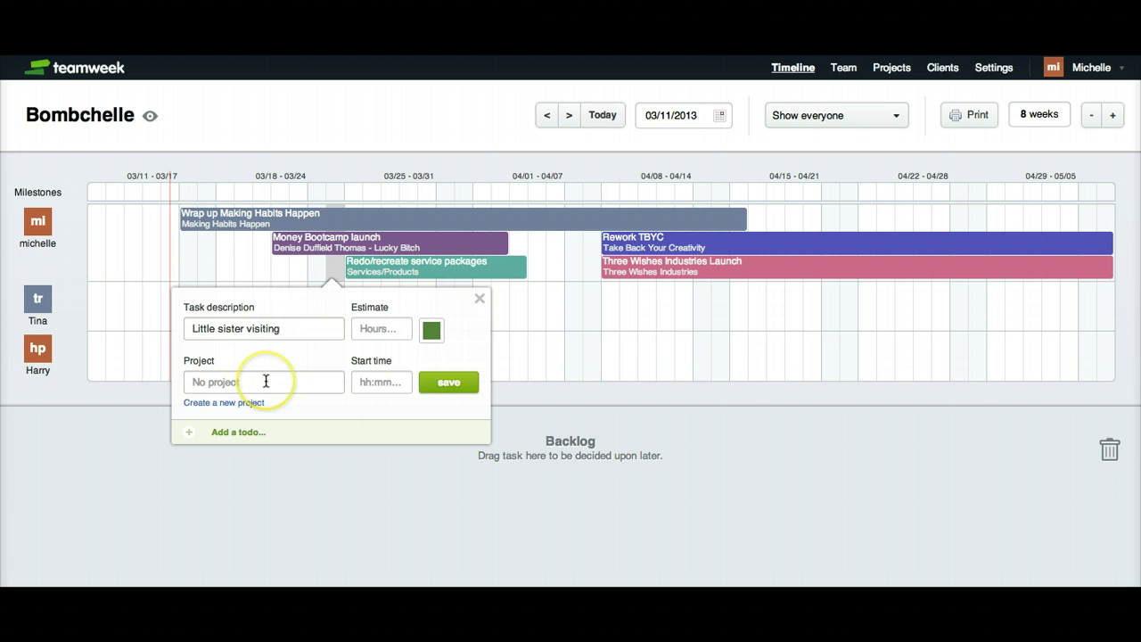
click(434, 383)
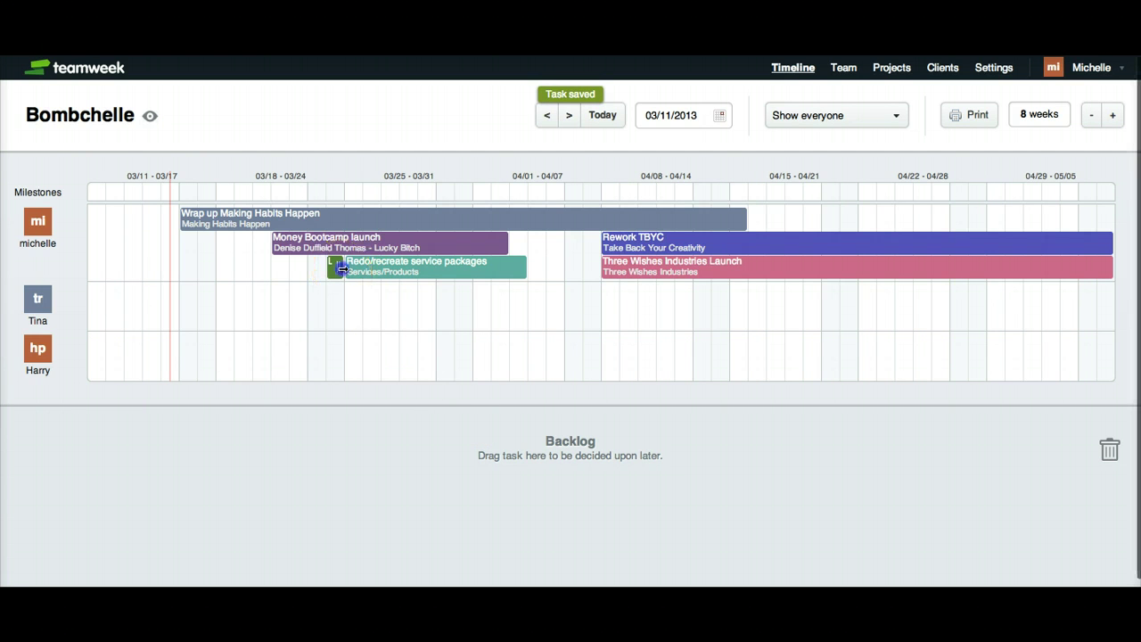
Lengthen Little sister visiting and move Redo/recreate service packages a week earlier, to 03/18
drag(341, 267, 433, 271)
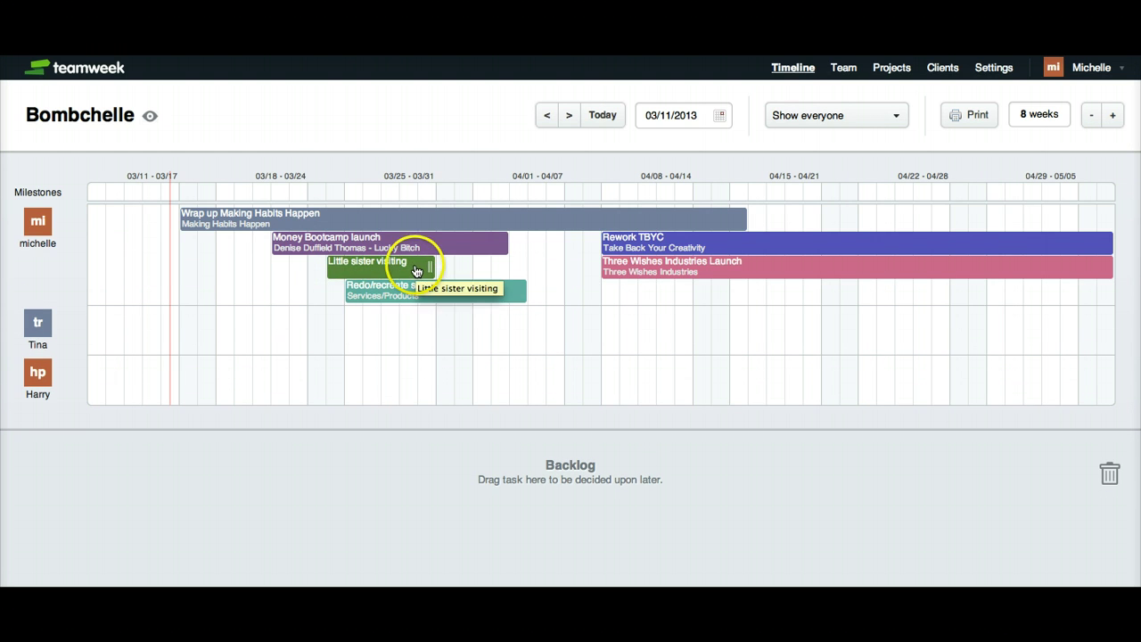
mouse_move(416, 271)
mouse_down()
mouse_move(417, 288)
mouse_move(416, 272)
mouse_up()
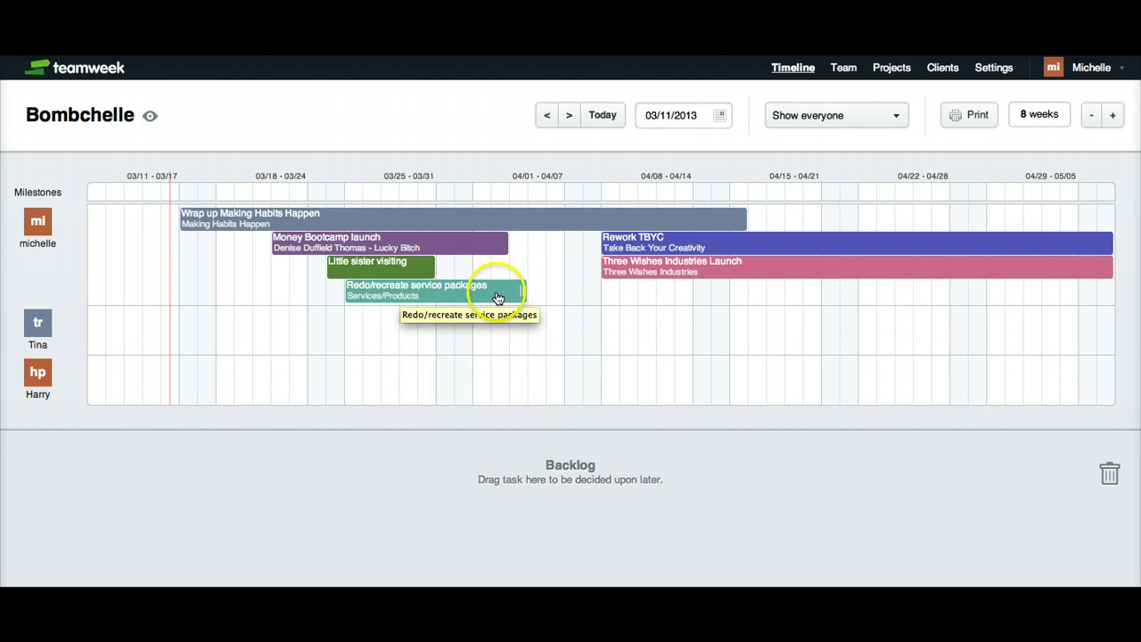
drag(497, 297, 367, 247)
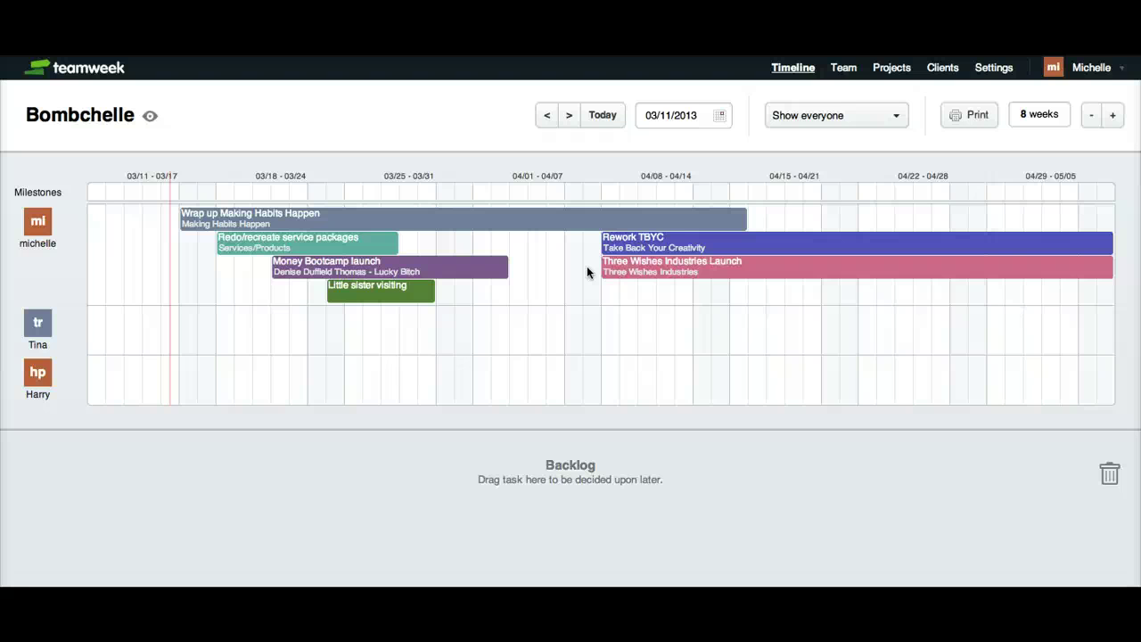
click(675, 259)
click(425, 353)
click(680, 256)
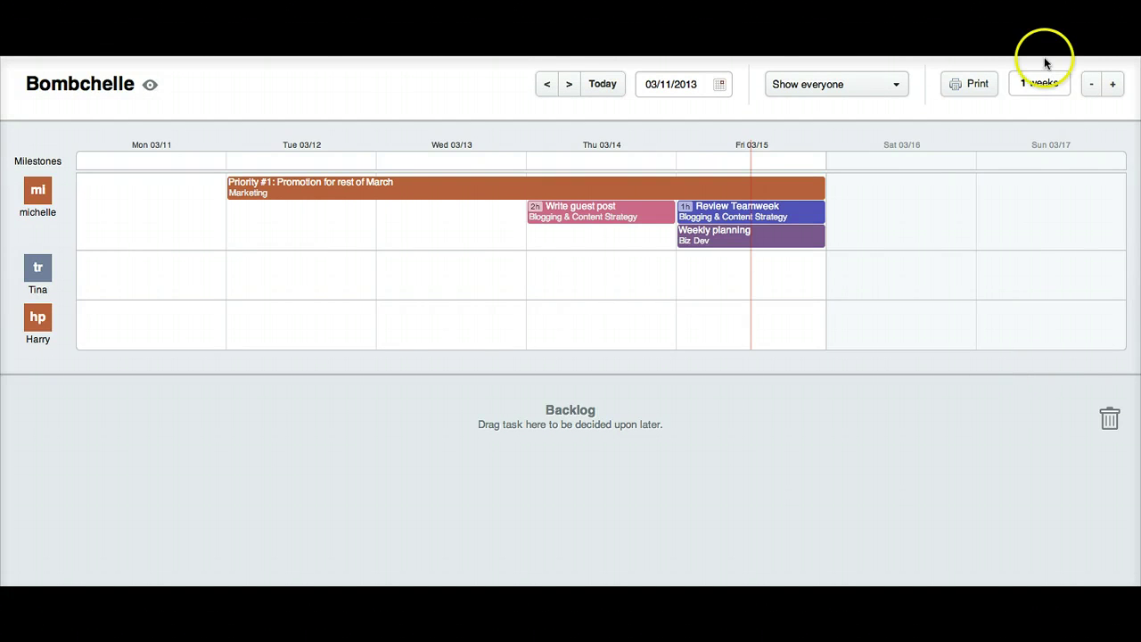
Set the timeline to 1 week (03/11–03/17) and review the Priority #1 task's details
click(1028, 80)
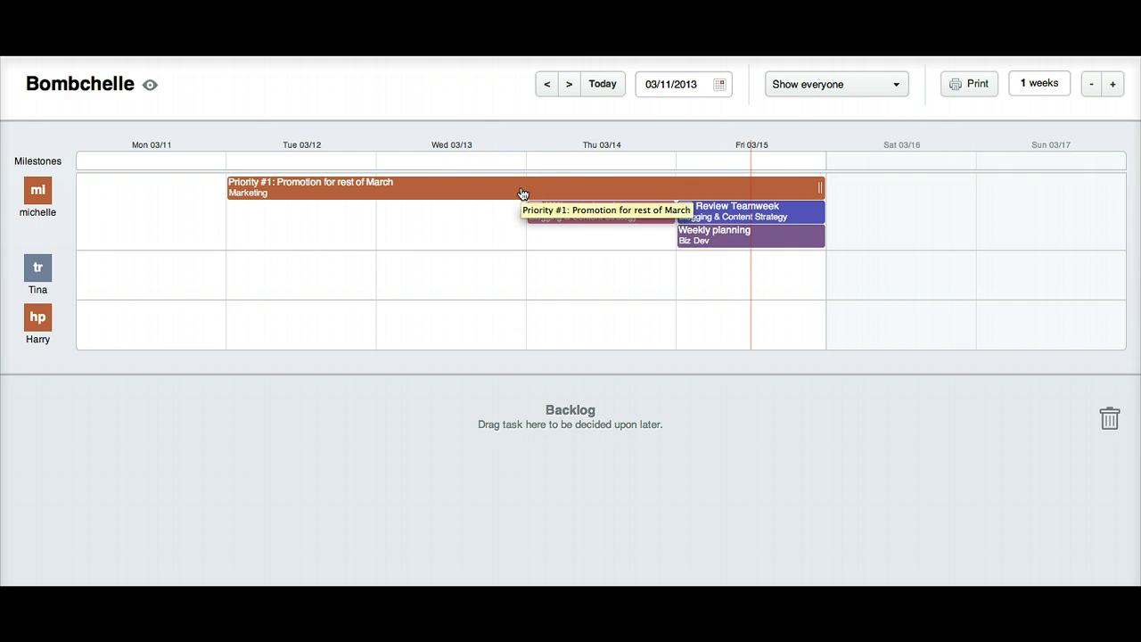
drag(523, 195, 486, 196)
click(486, 196)
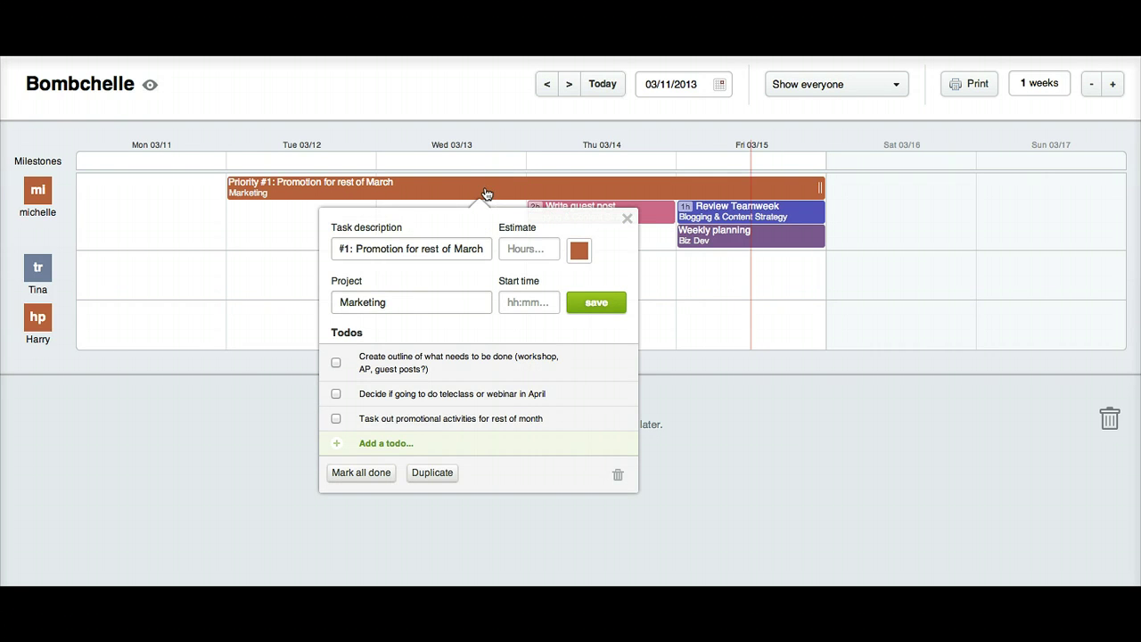
click(237, 455)
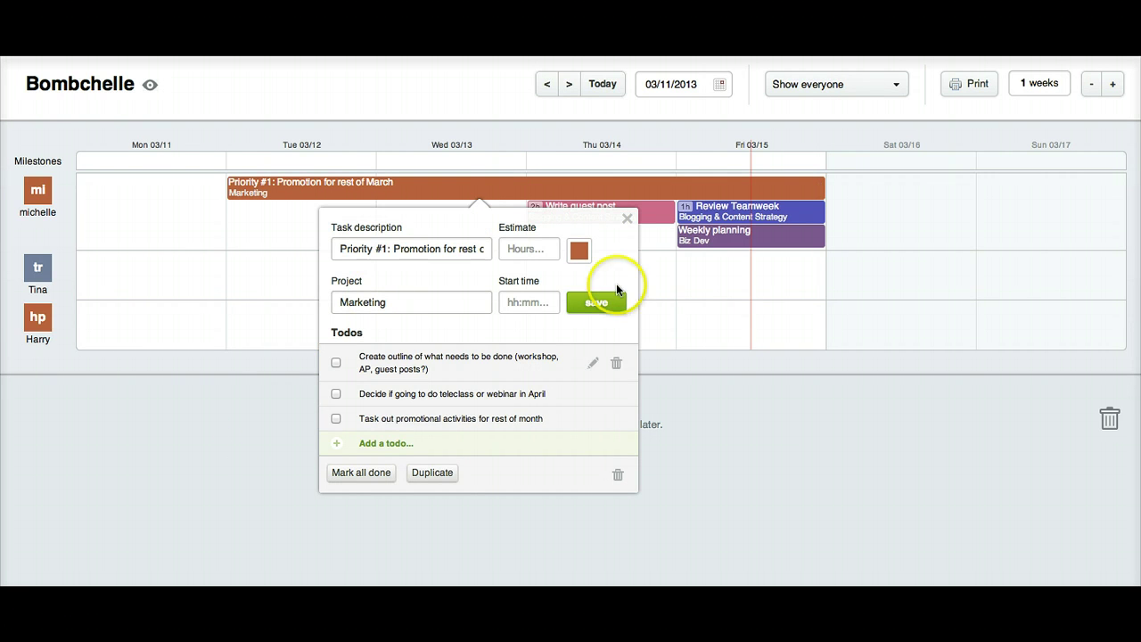
click(628, 218)
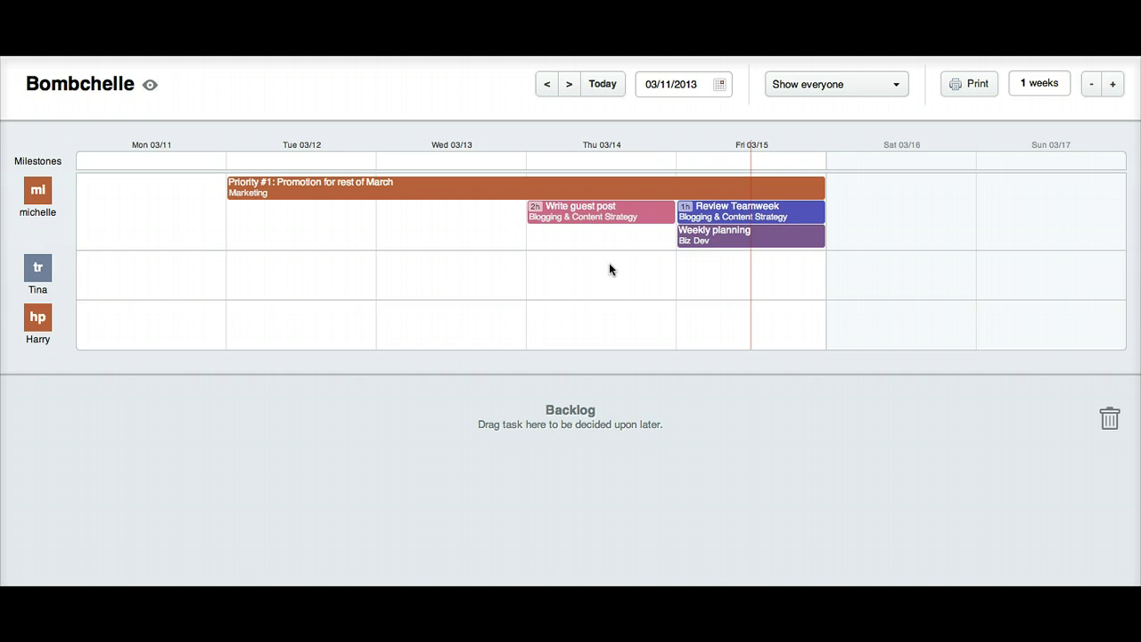
Reschedule Priority #1: Promotion for rest of March to run Mon 03/11 through Sat 03/16
click(516, 200)
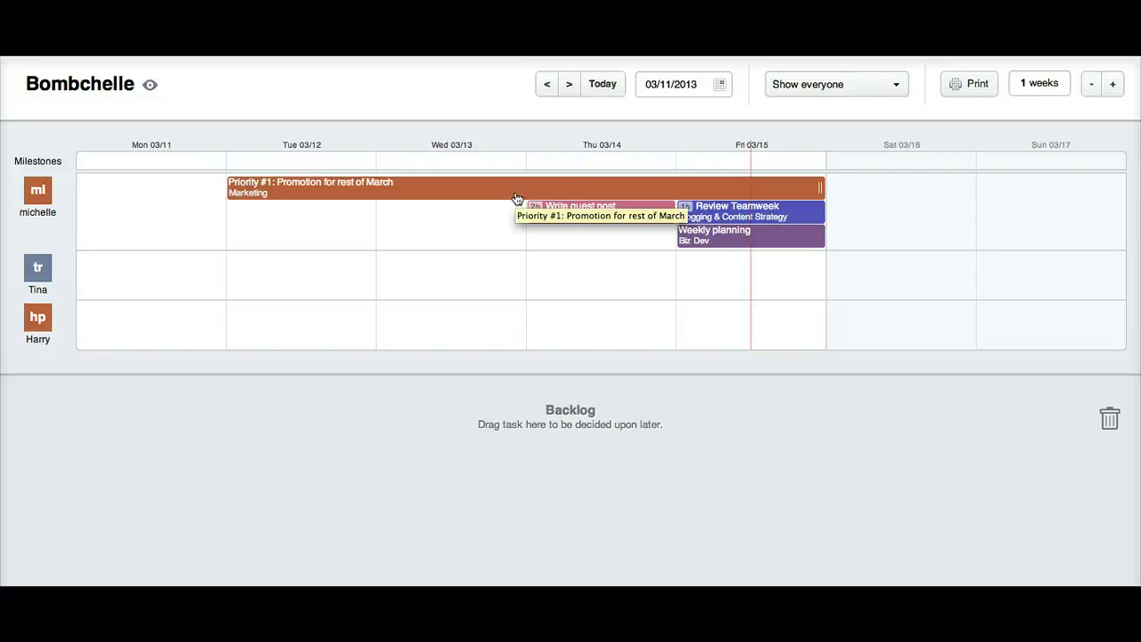
click(526, 178)
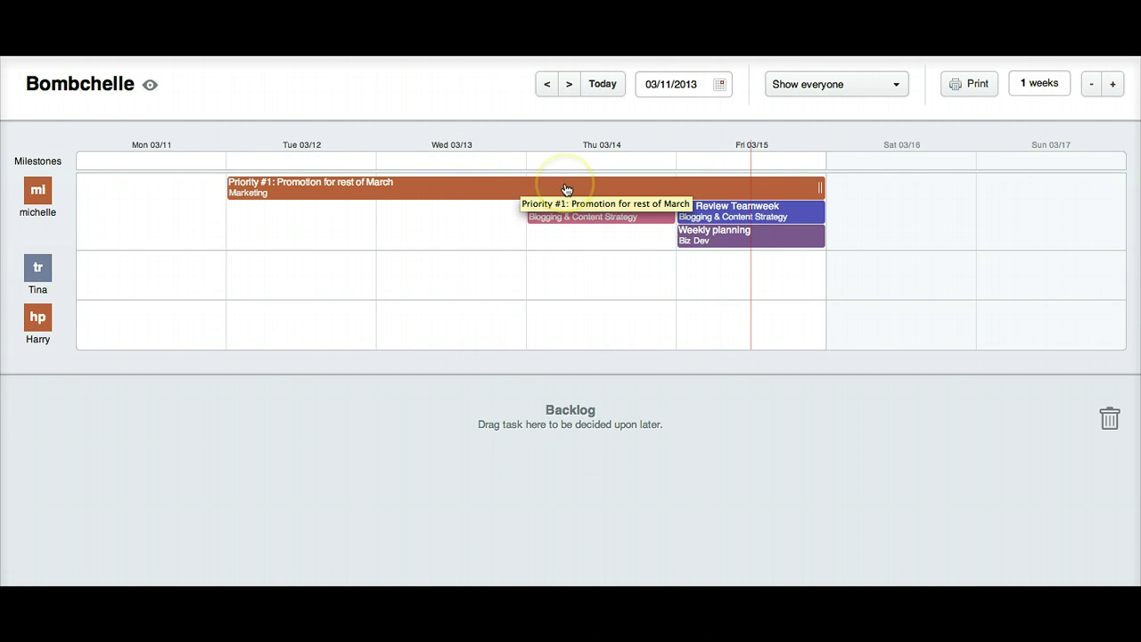
drag(565, 184, 448, 180)
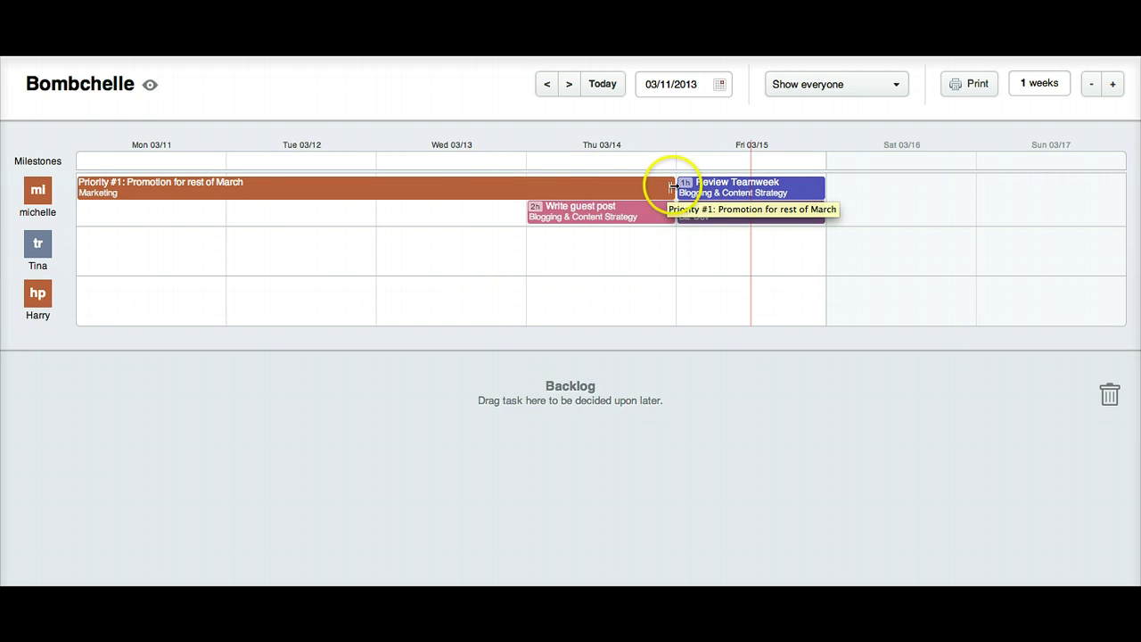
drag(668, 191, 827, 184)
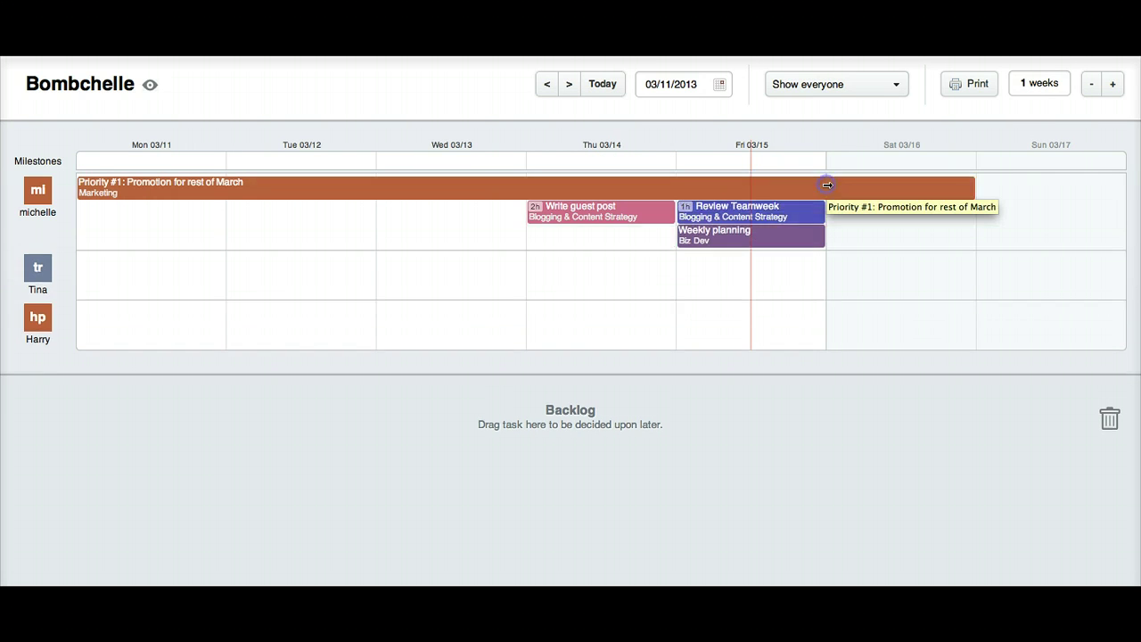
drag(968, 184, 823, 196)
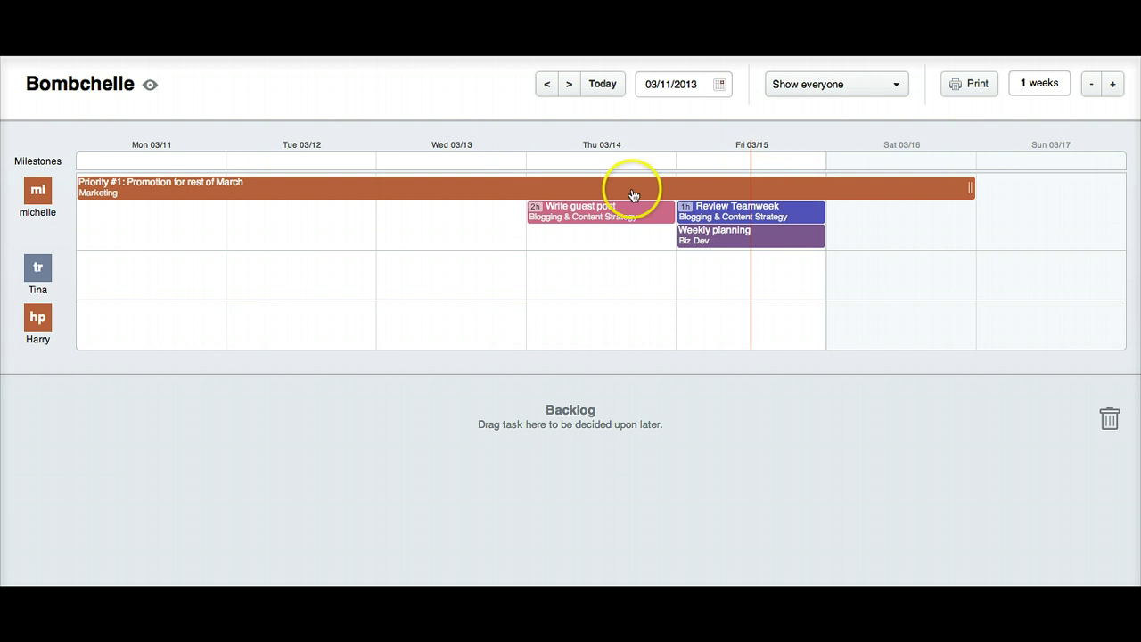
drag(649, 213, 739, 211)
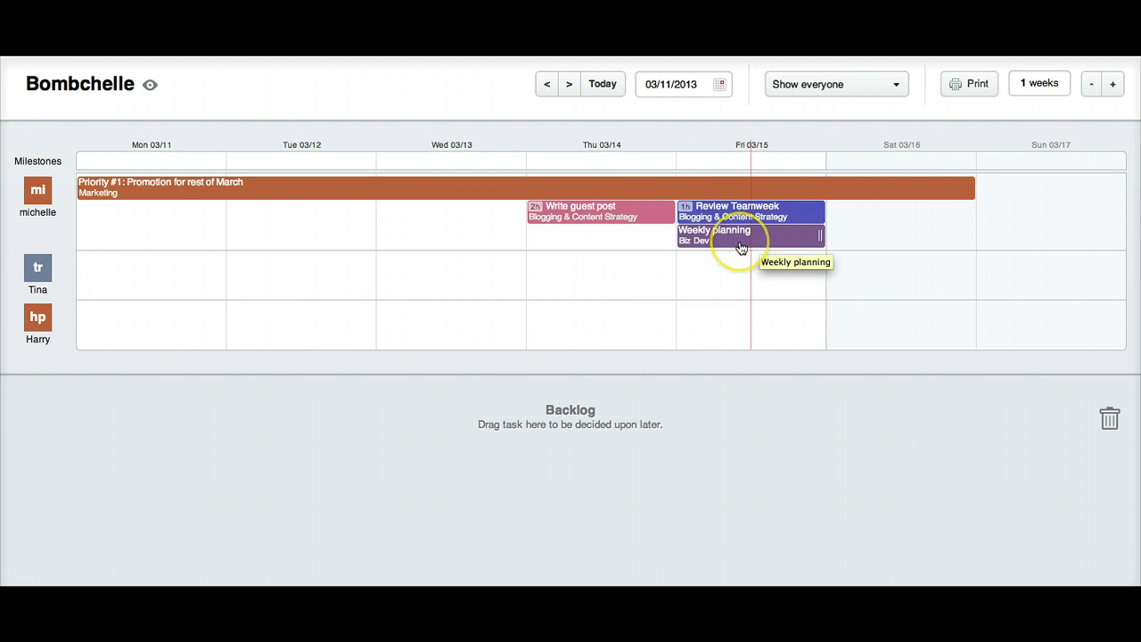
drag(753, 220, 792, 211)
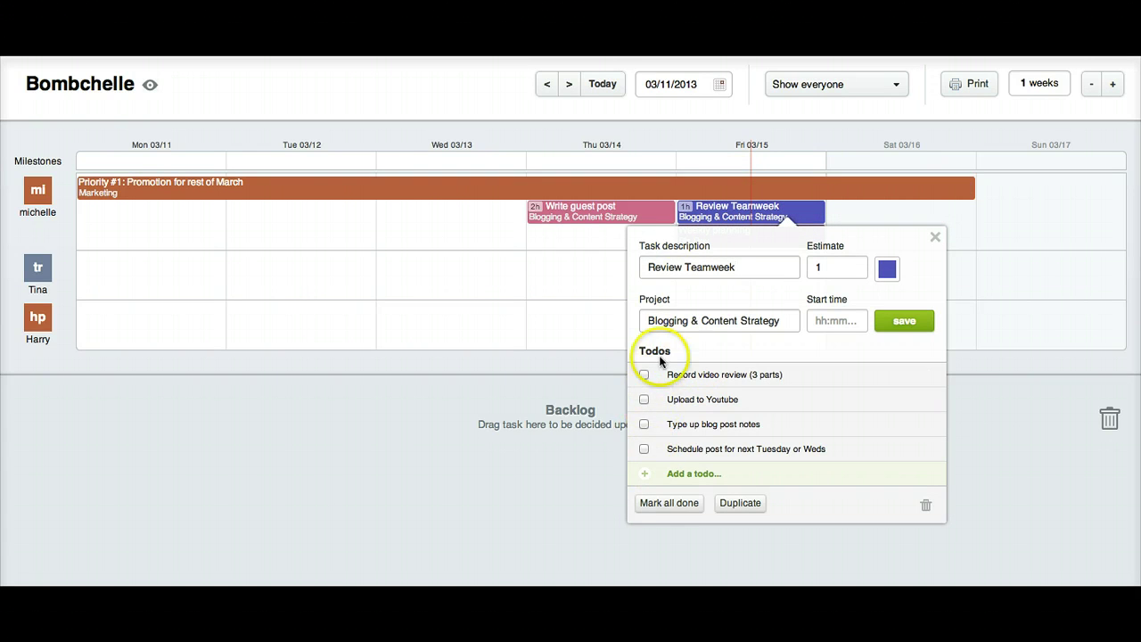
click(756, 267)
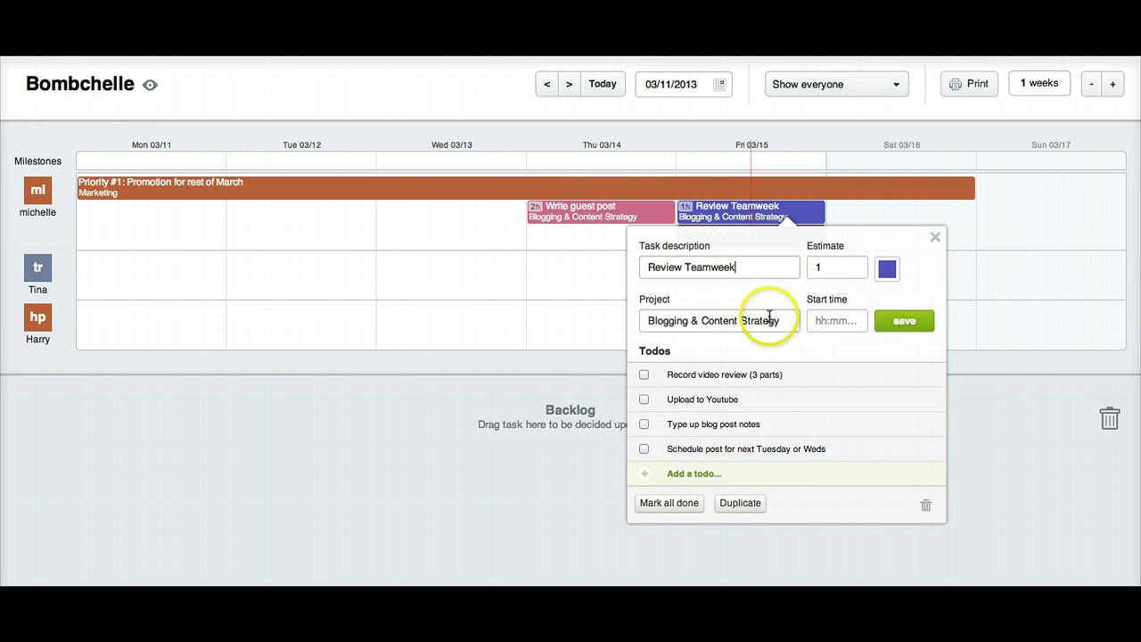
click(324, 484)
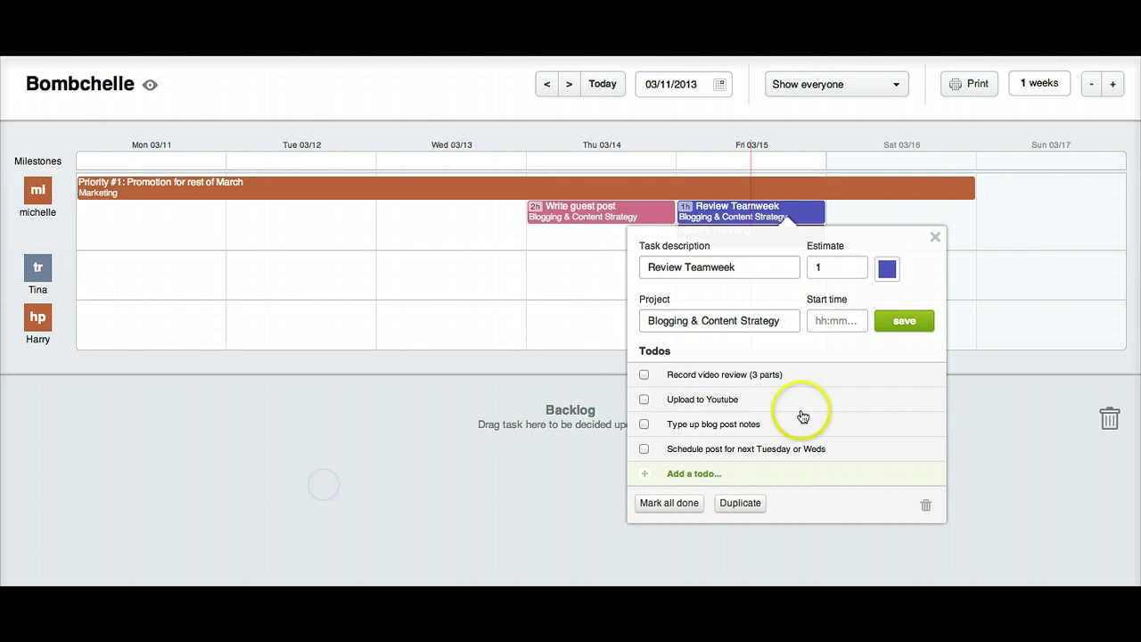
click(938, 235)
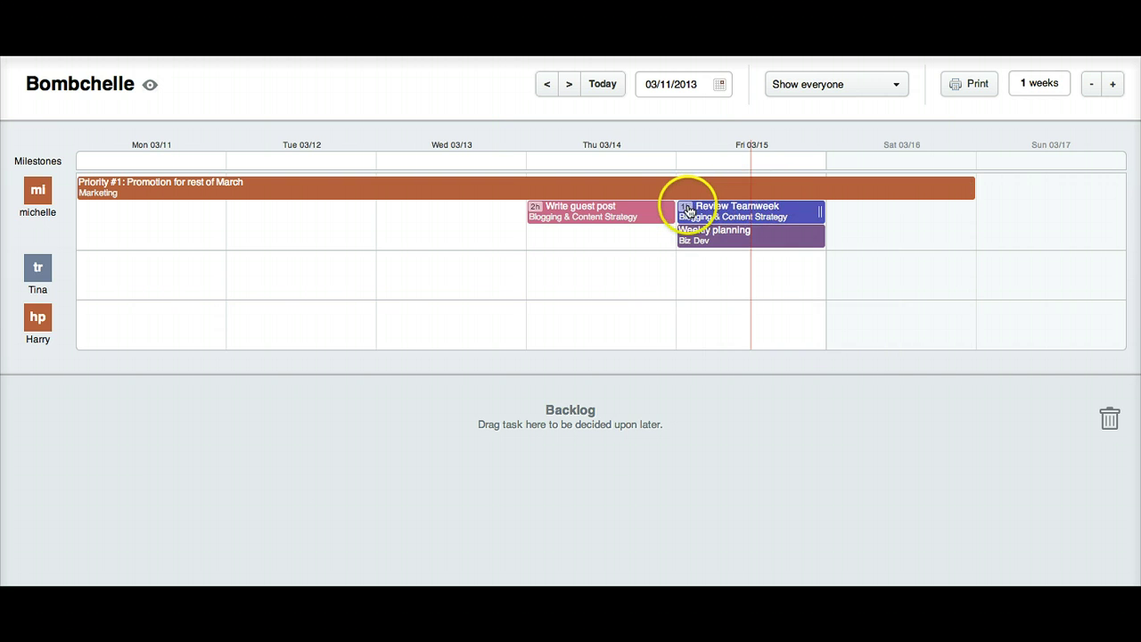
drag(688, 211, 437, 232)
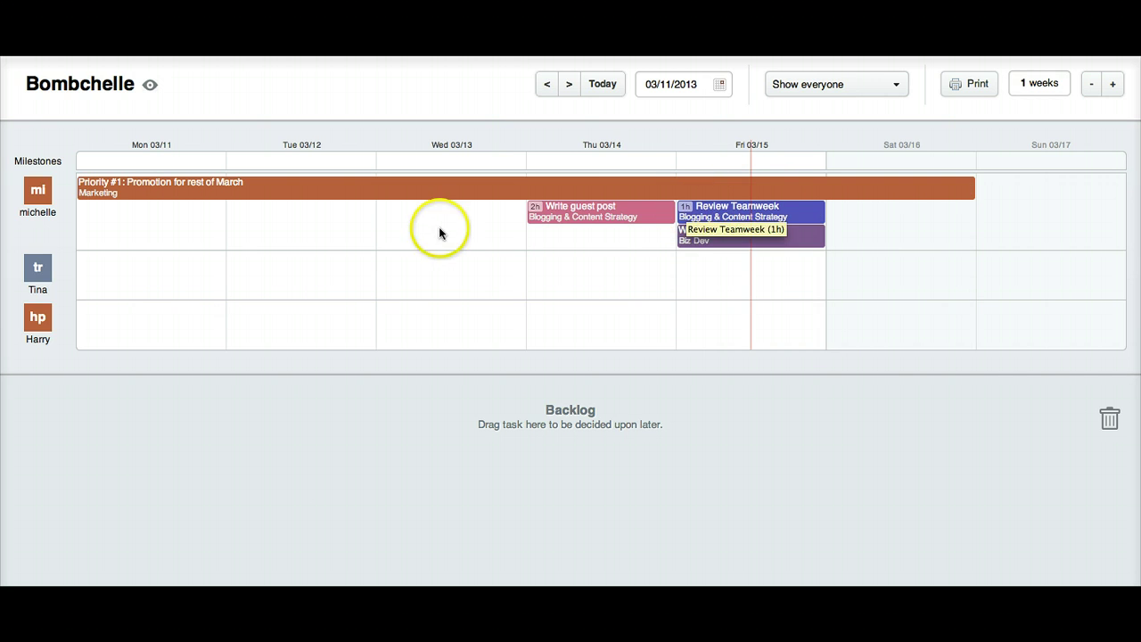
click(789, 214)
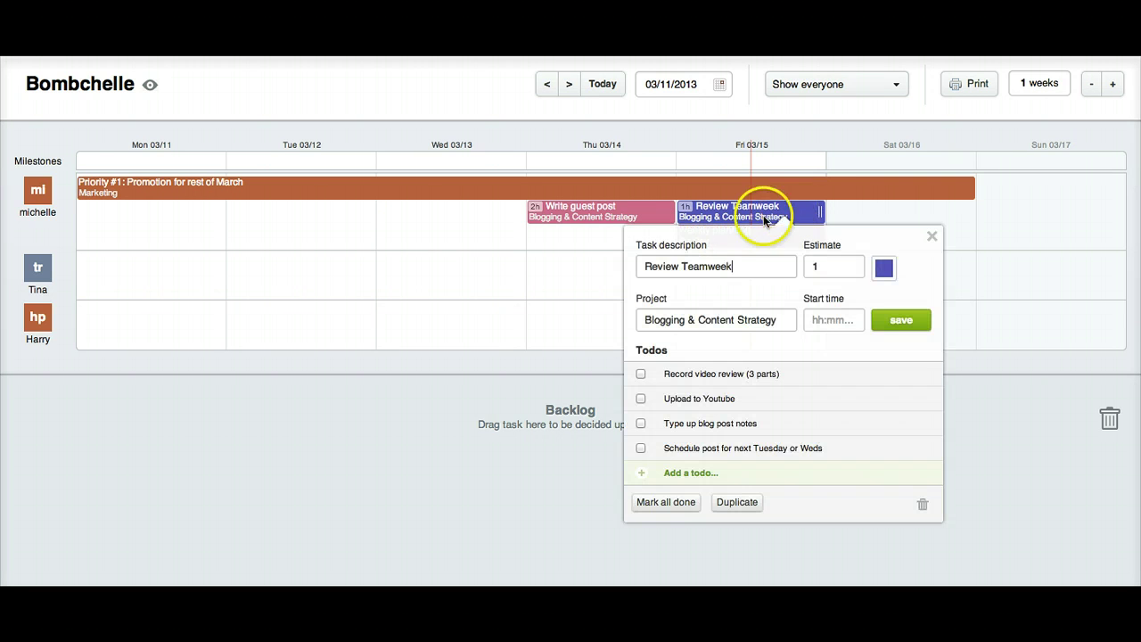
click(931, 239)
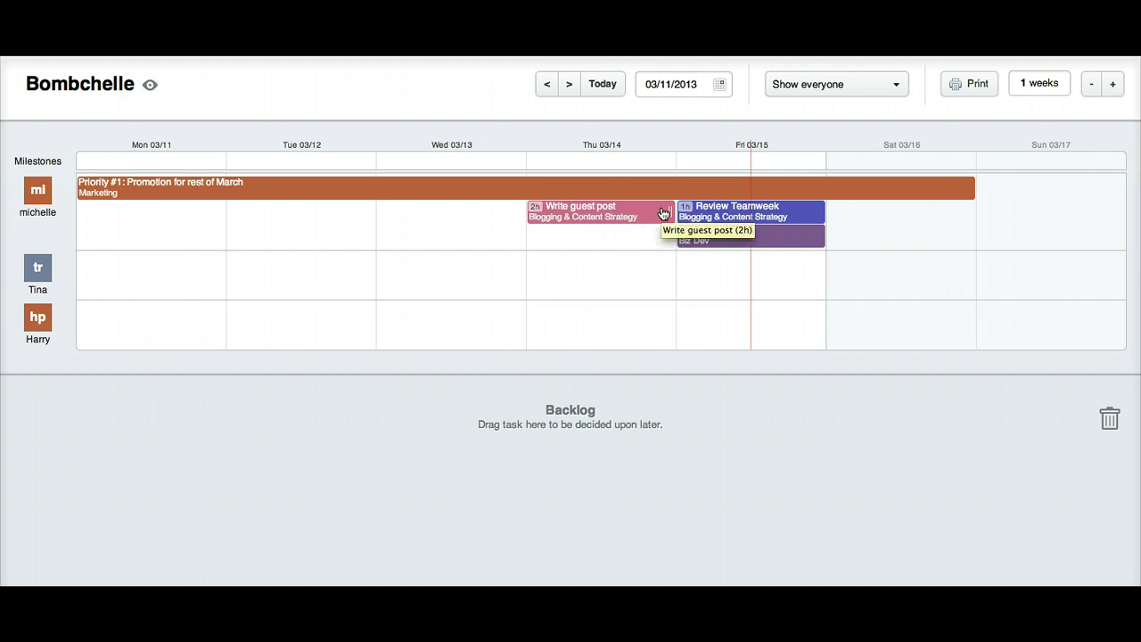
mouse_move(659, 211)
mouse_down()
mouse_move(497, 219)
mouse_move(648, 220)
mouse_up()
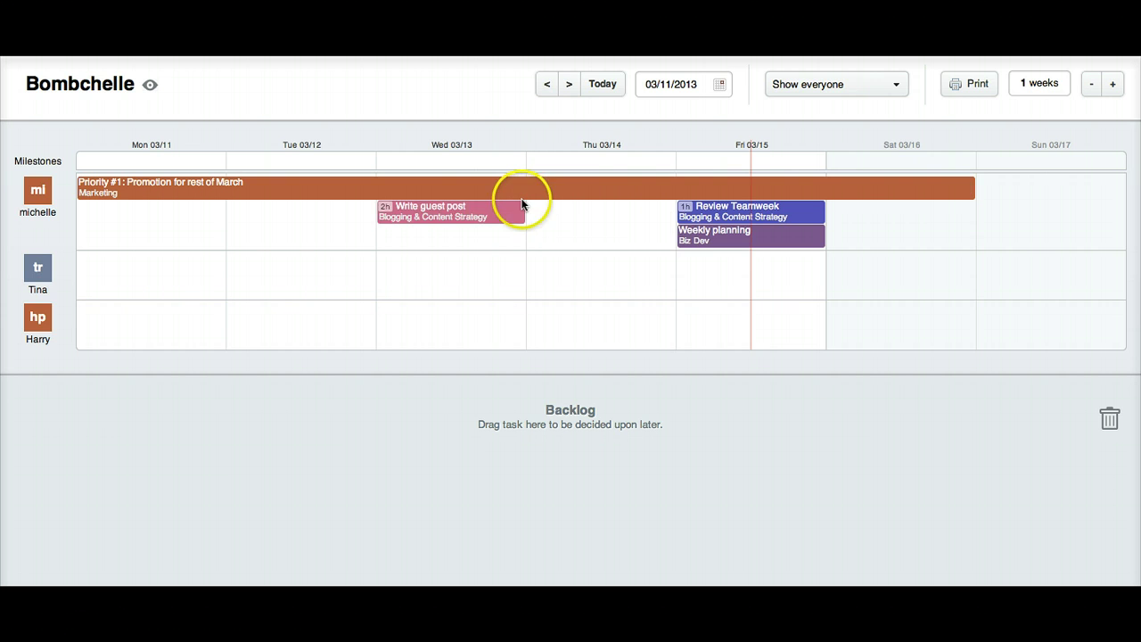
drag(522, 205, 663, 223)
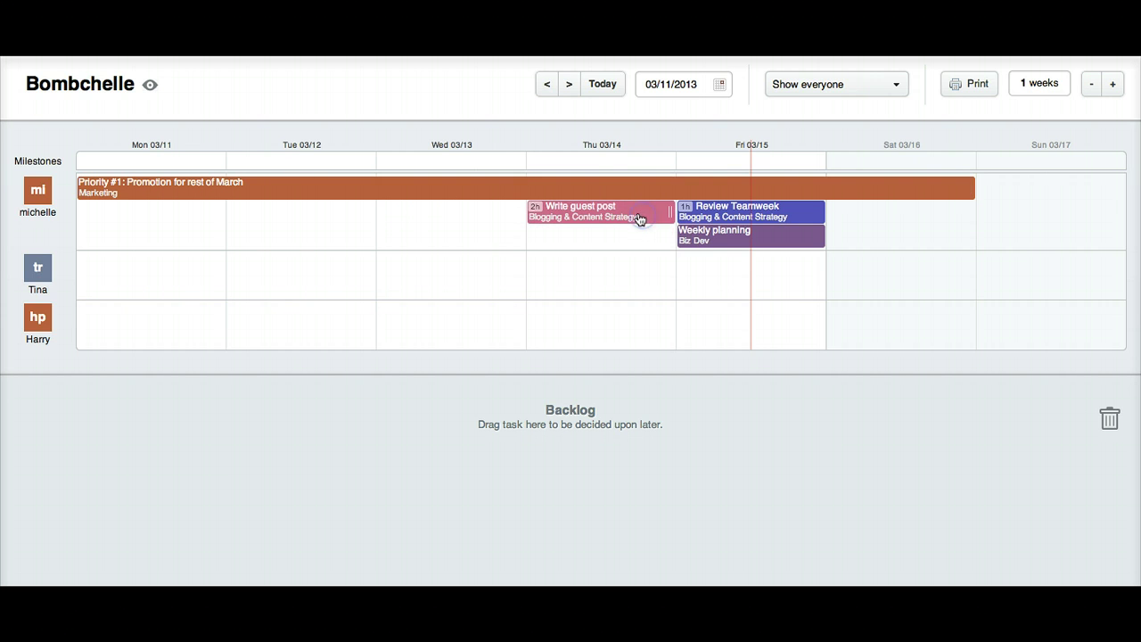
click(205, 160)
Save the Rock the System promotion milestone on Mon 03/11, then reopen it to verify its name
click(167, 157)
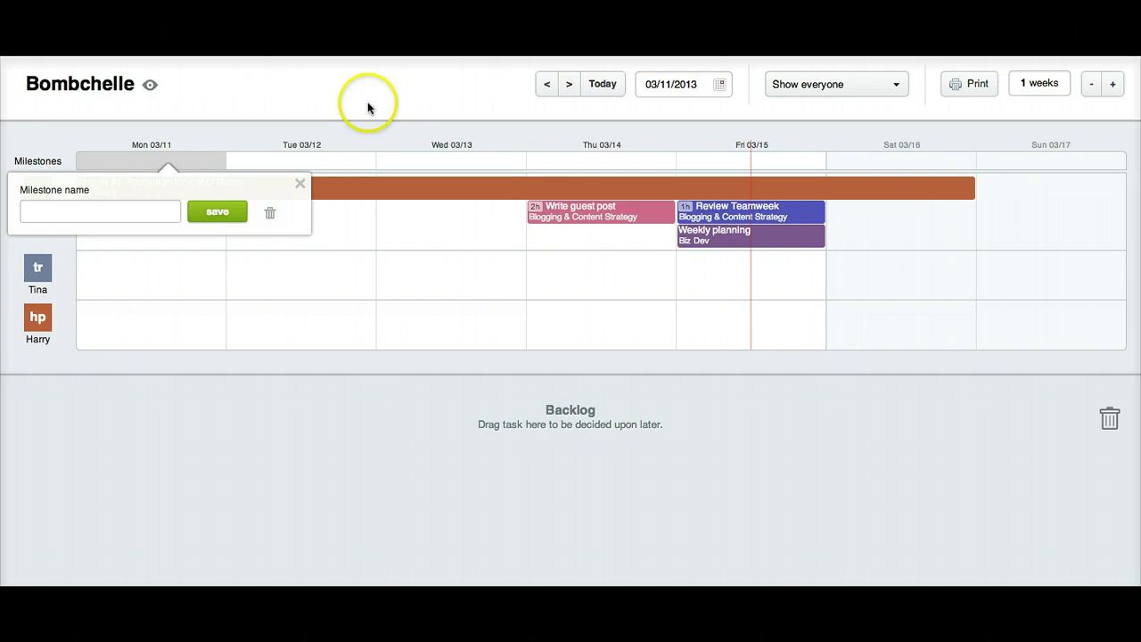
click(580, 231)
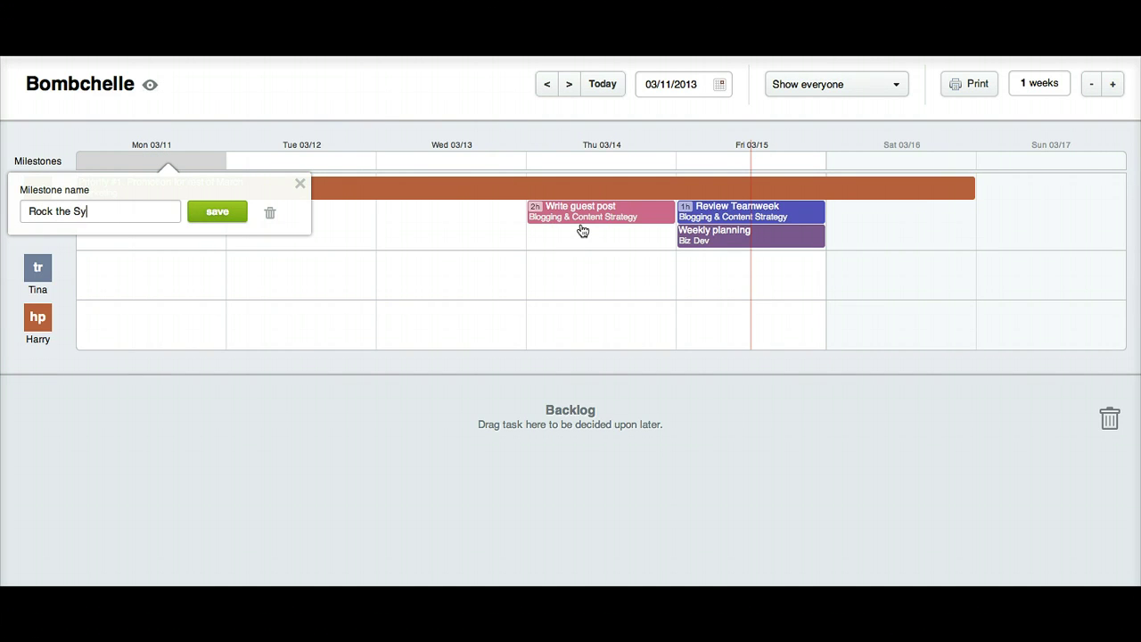
text(ends)
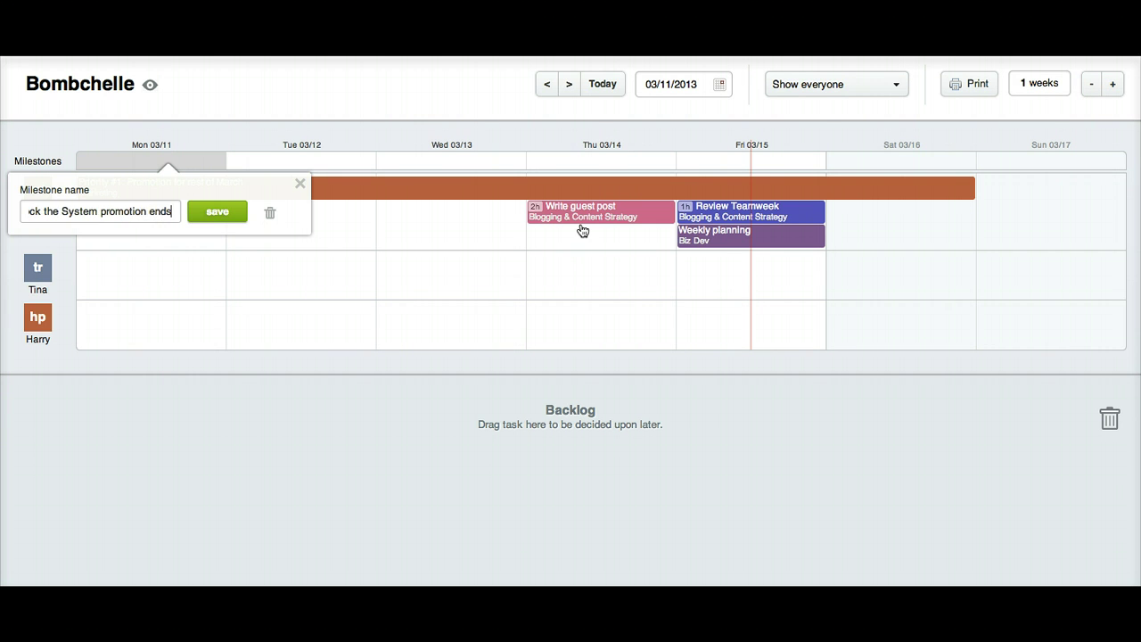
key(Return)
click(603, 224)
click(261, 206)
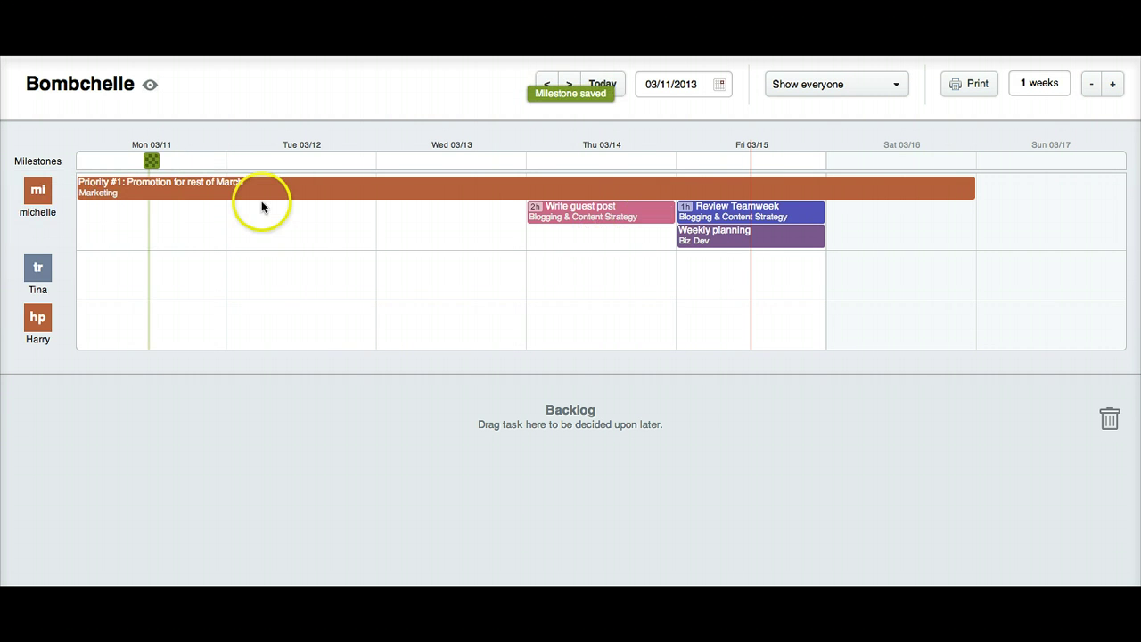
click(150, 161)
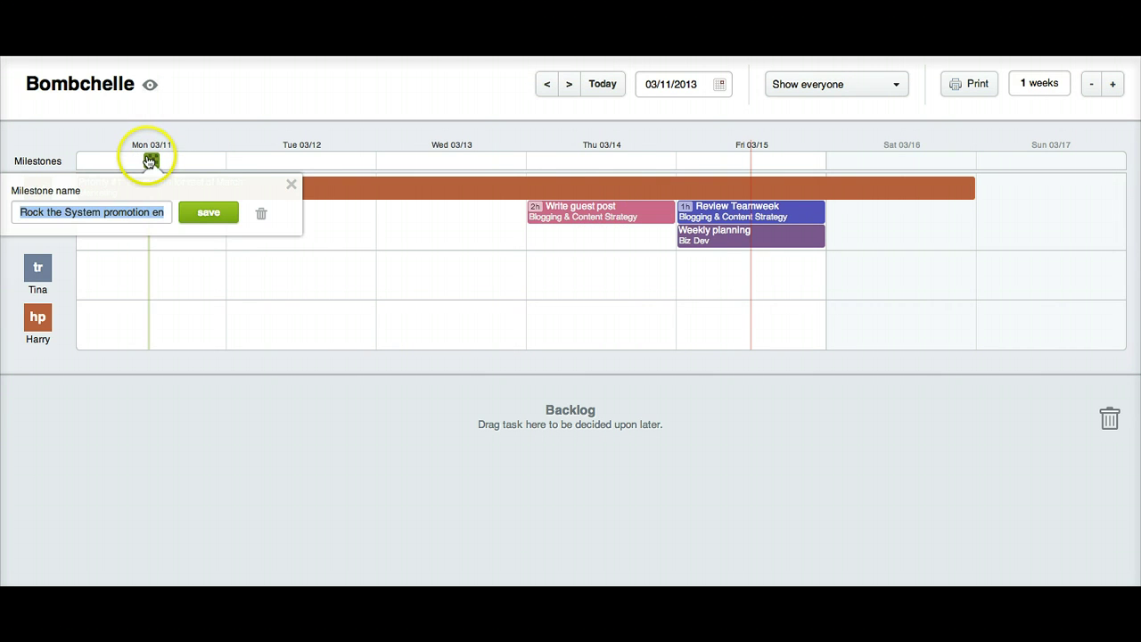
click(291, 183)
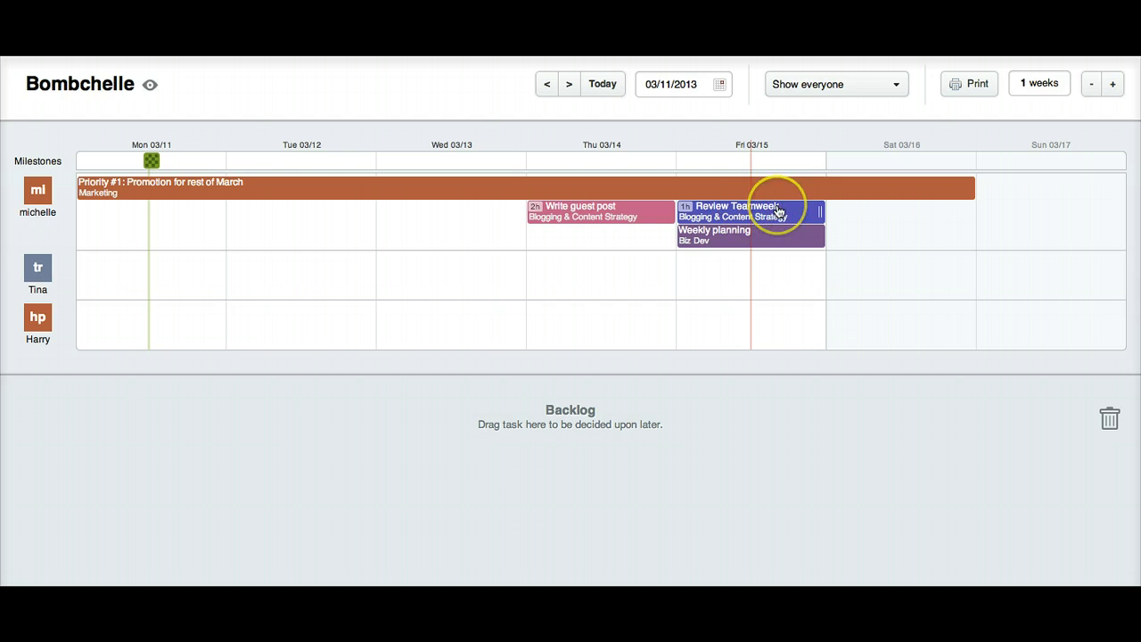
Move Write guest post onto michelle's Friday, then into the Backlog
drag(781, 210, 793, 219)
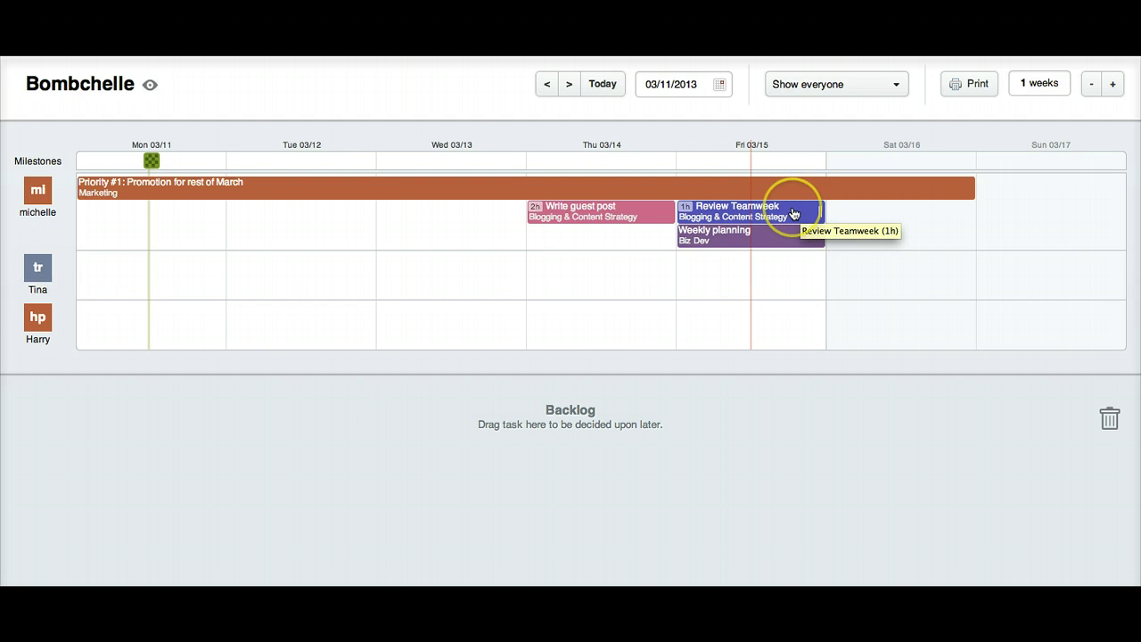
click(714, 209)
click(633, 205)
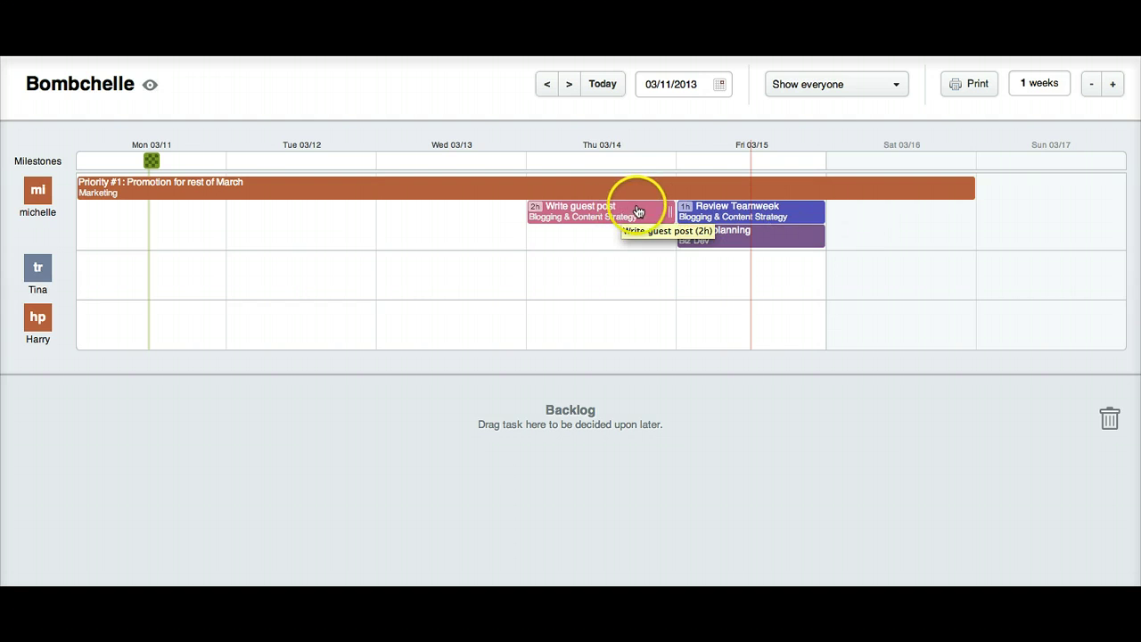
drag(653, 210, 797, 227)
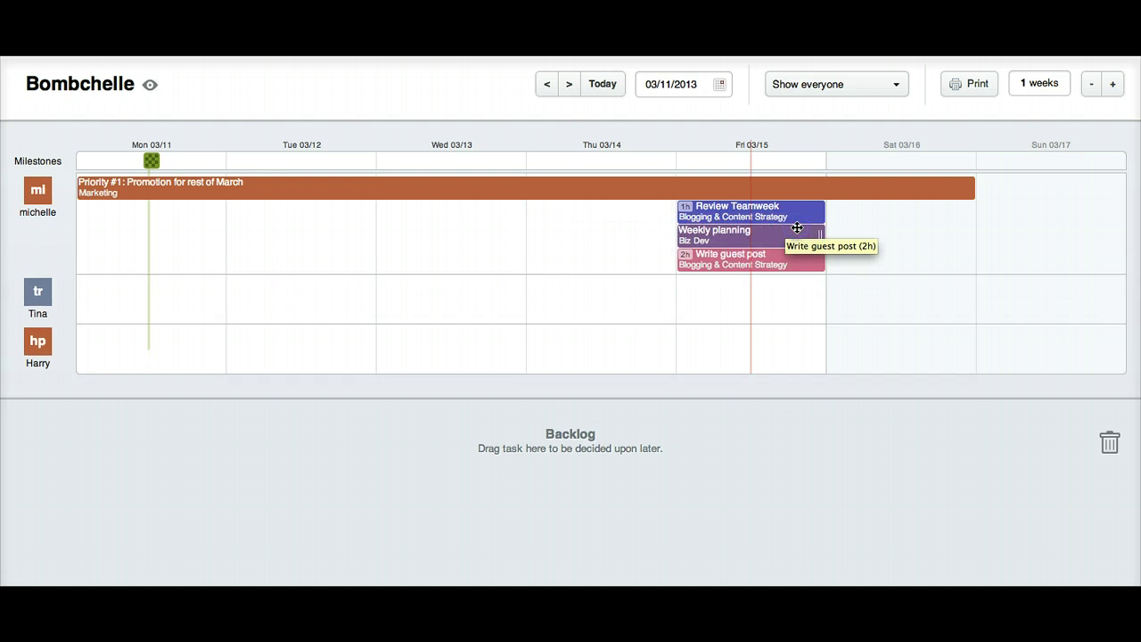
click(799, 259)
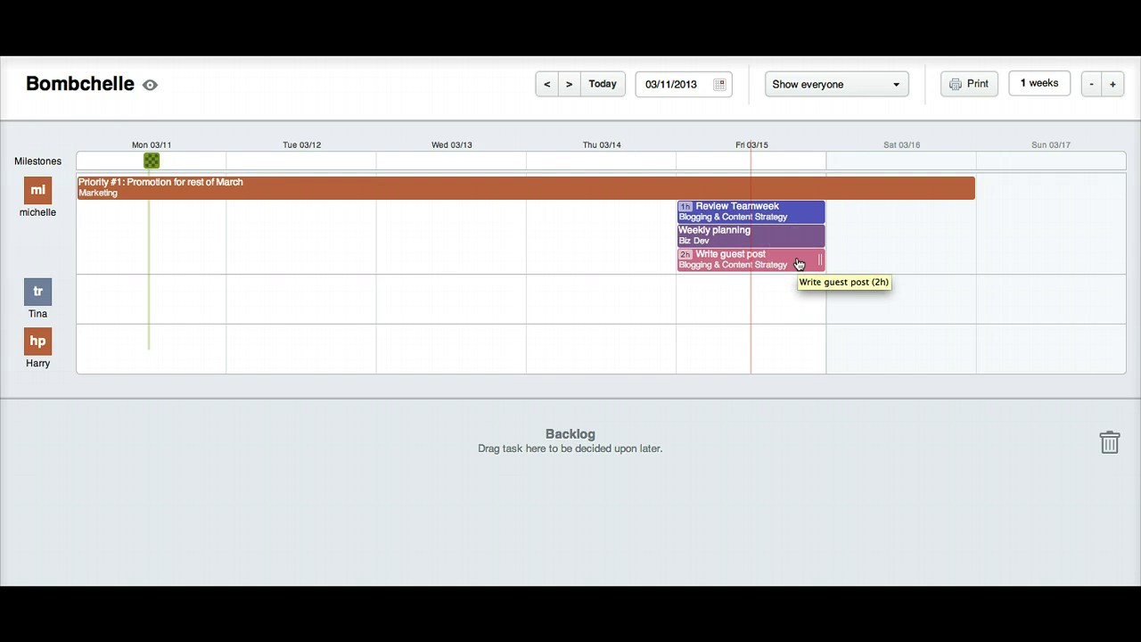
drag(799, 264, 629, 457)
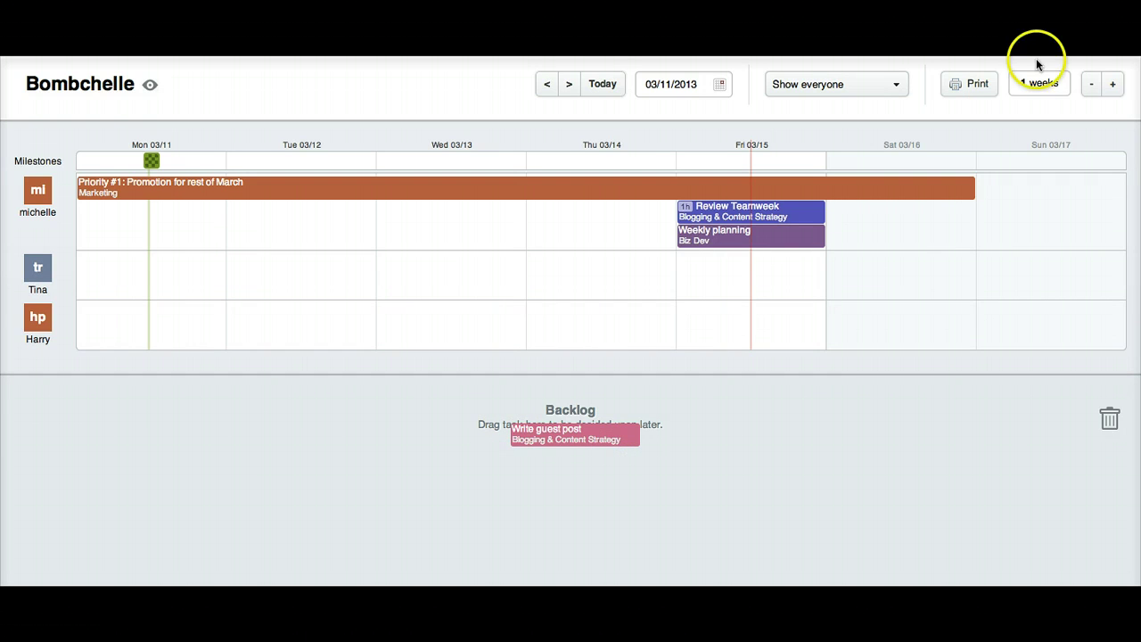
Schedule Write guest post from the Backlog on Tue 03/19 for michelle and return to 03/11
click(574, 85)
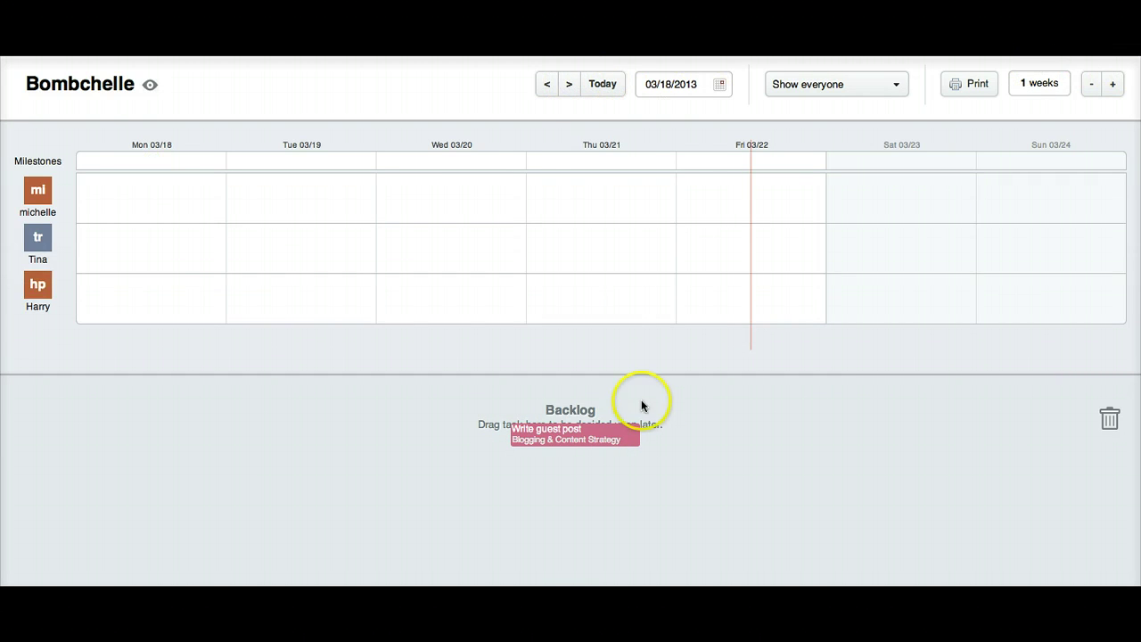
drag(613, 435, 349, 198)
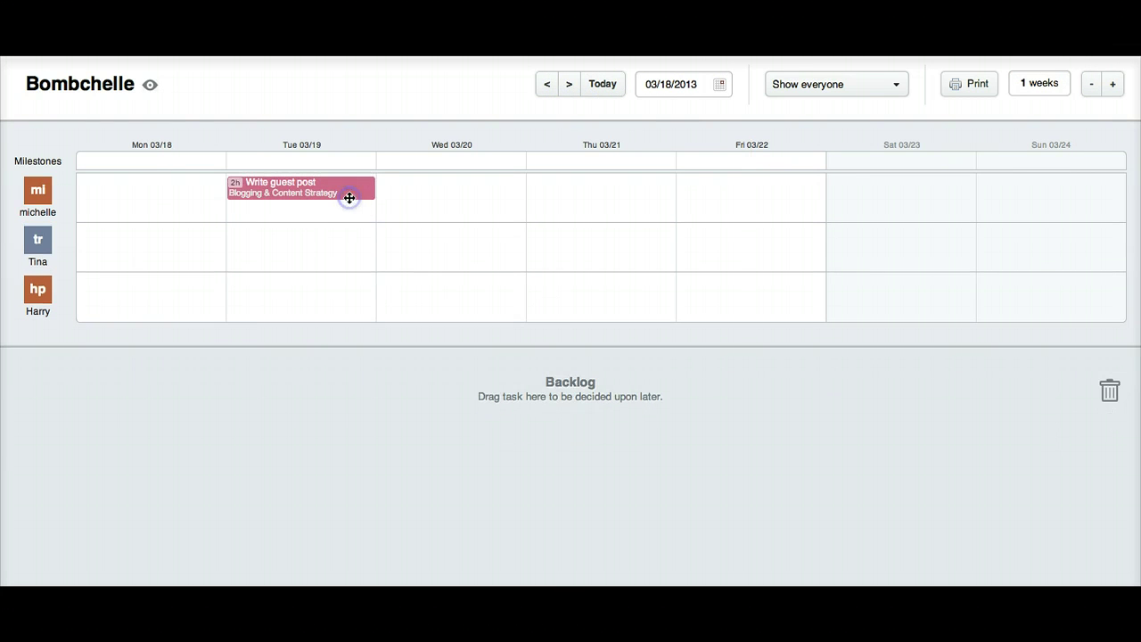
click(545, 86)
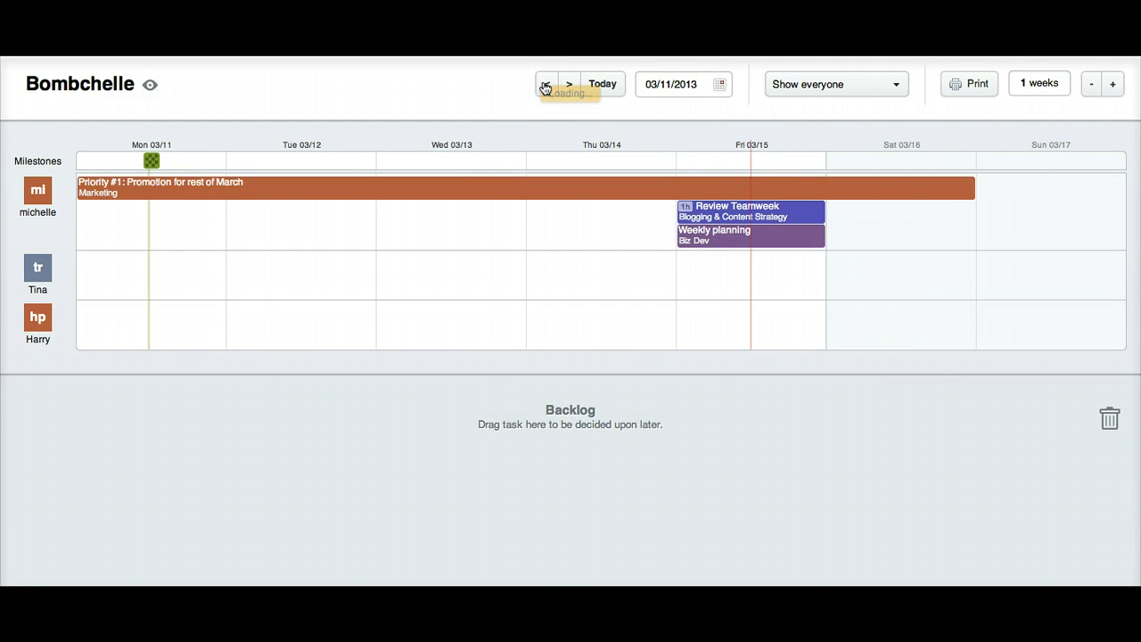
drag(778, 239, 814, 184)
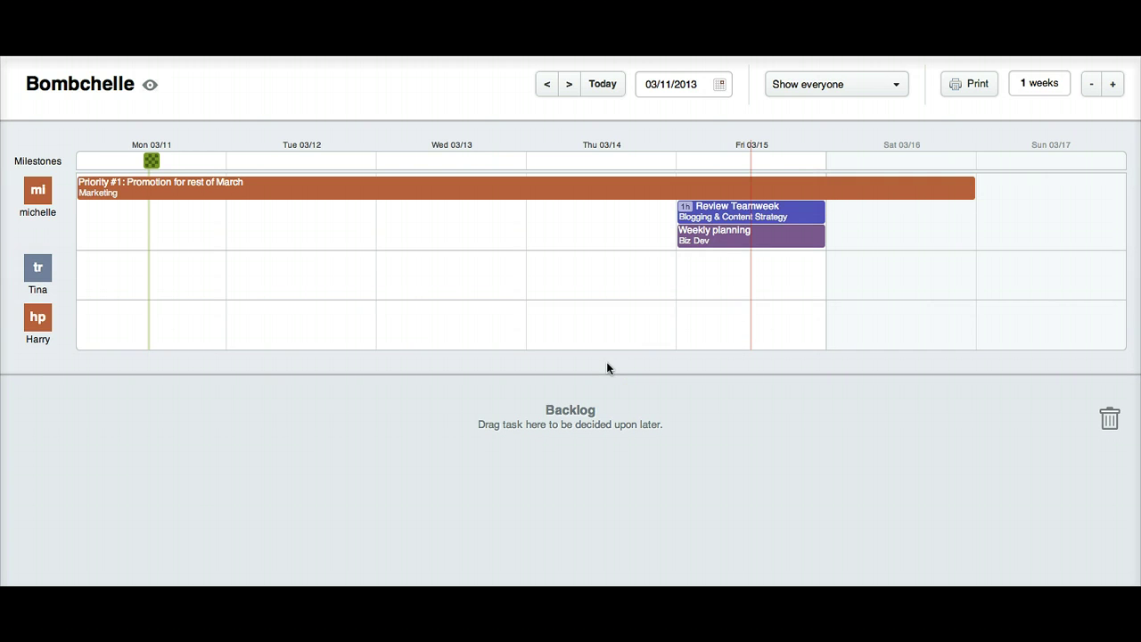
Switch to the 8-week view from 03/11 showing the team's Test launch project schedule
click(447, 412)
click(188, 473)
click(816, 488)
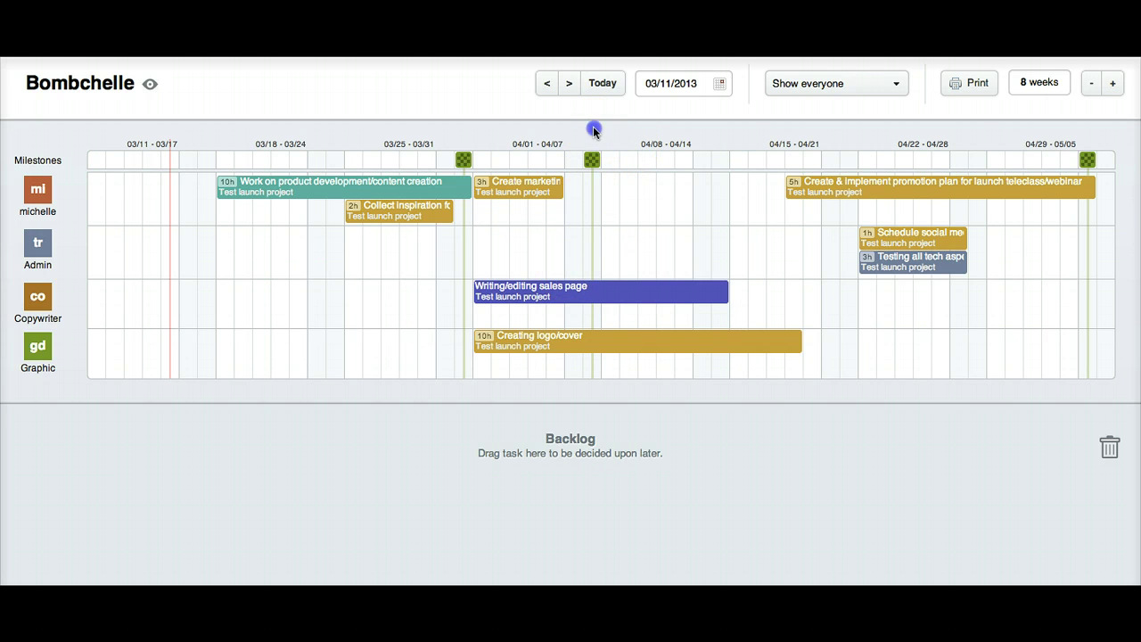
click(592, 161)
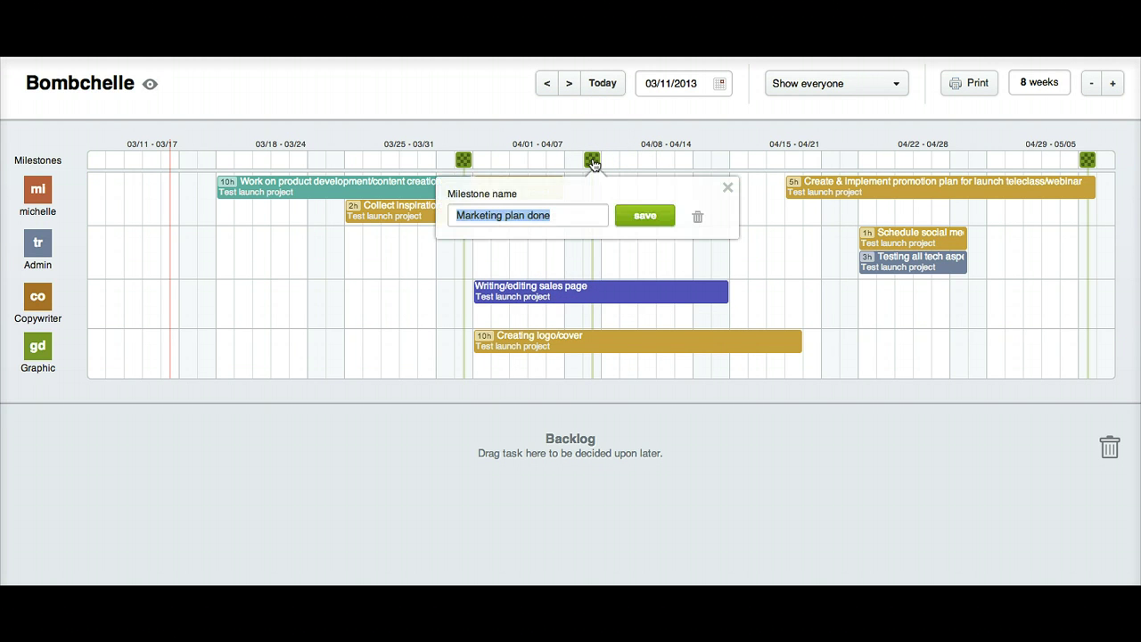
click(581, 93)
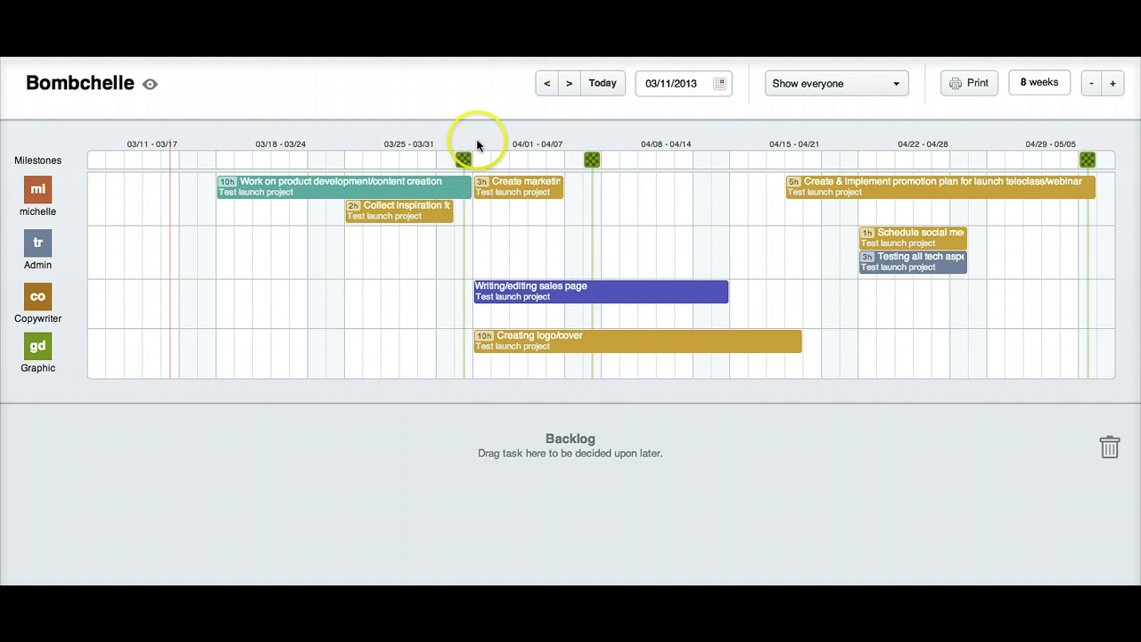
click(464, 161)
click(455, 111)
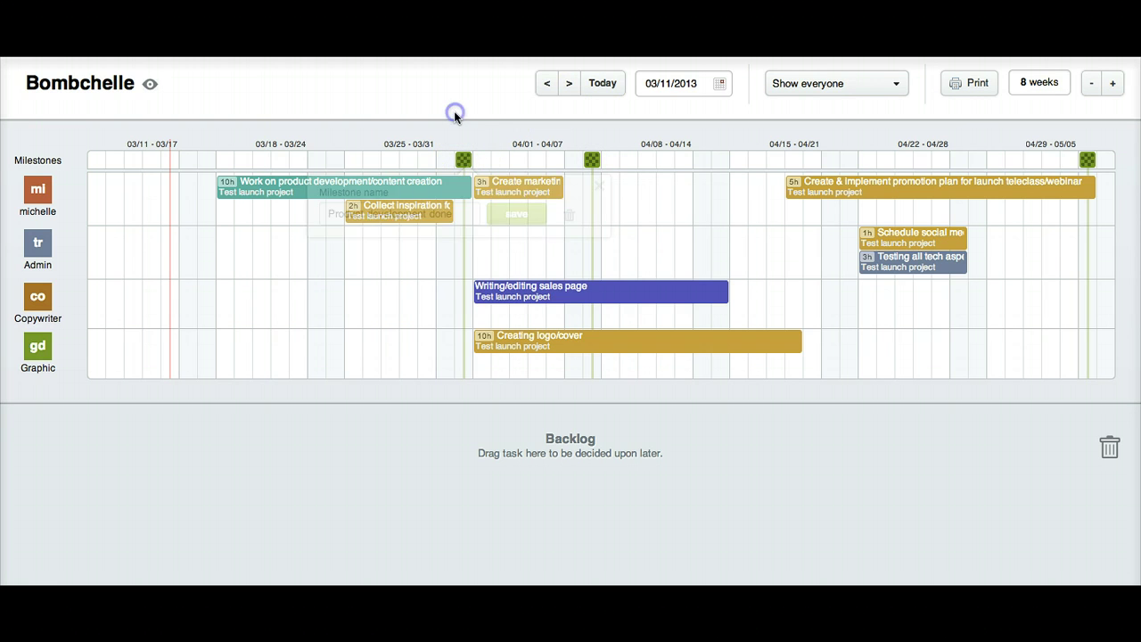
click(1087, 160)
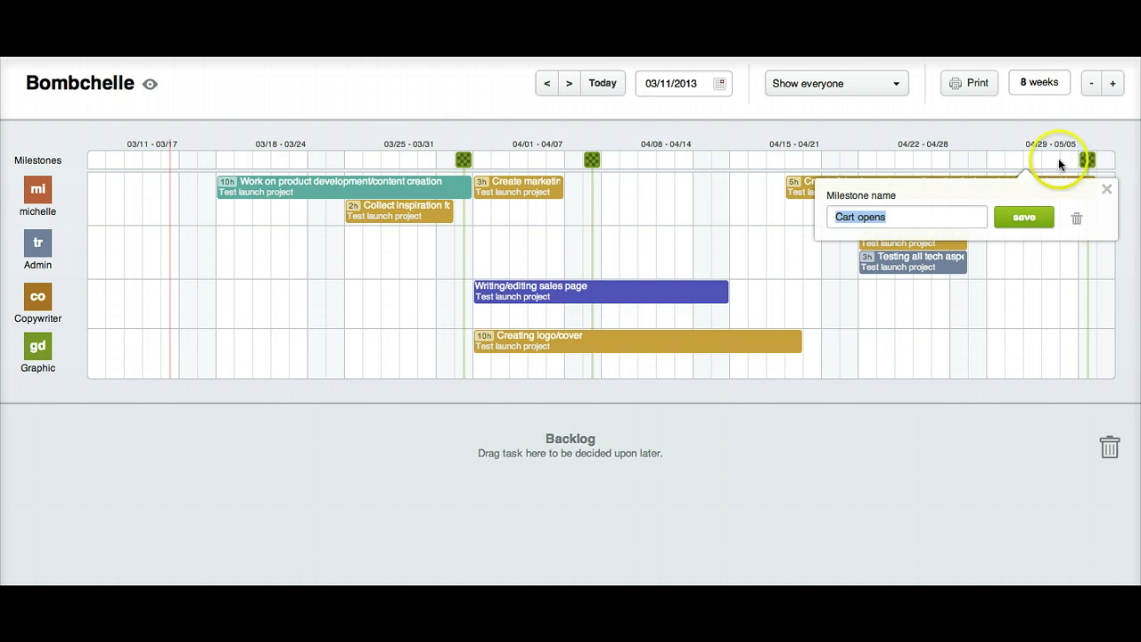
click(1088, 113)
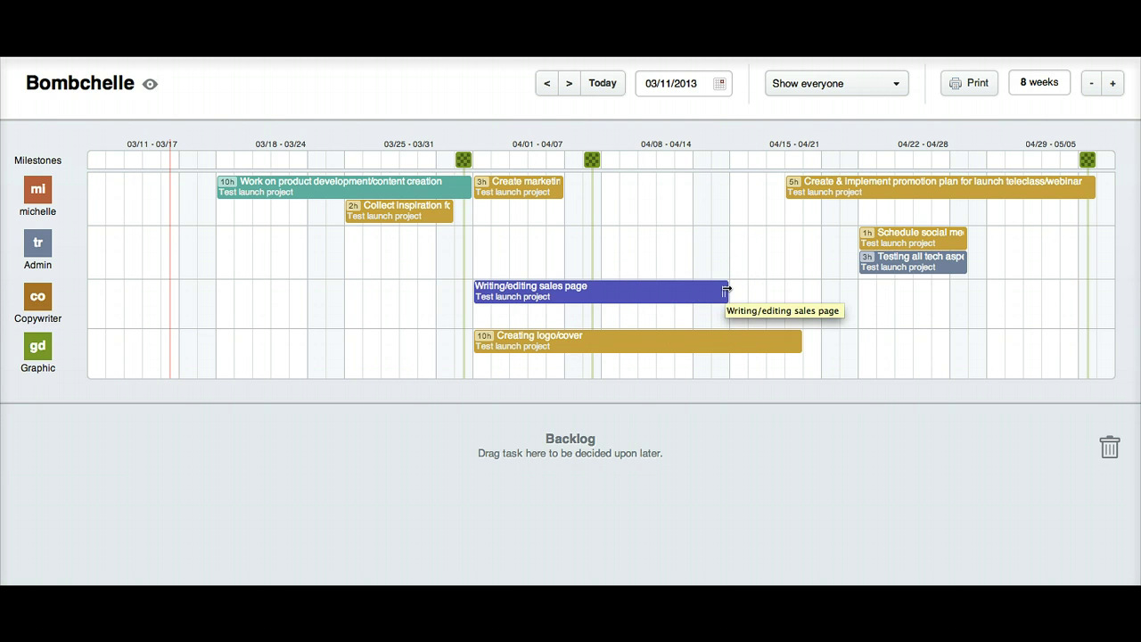
Shift Copywriter's Writing/editing sales page to start around 03/31, keeping its original length
drag(727, 289, 847, 235)
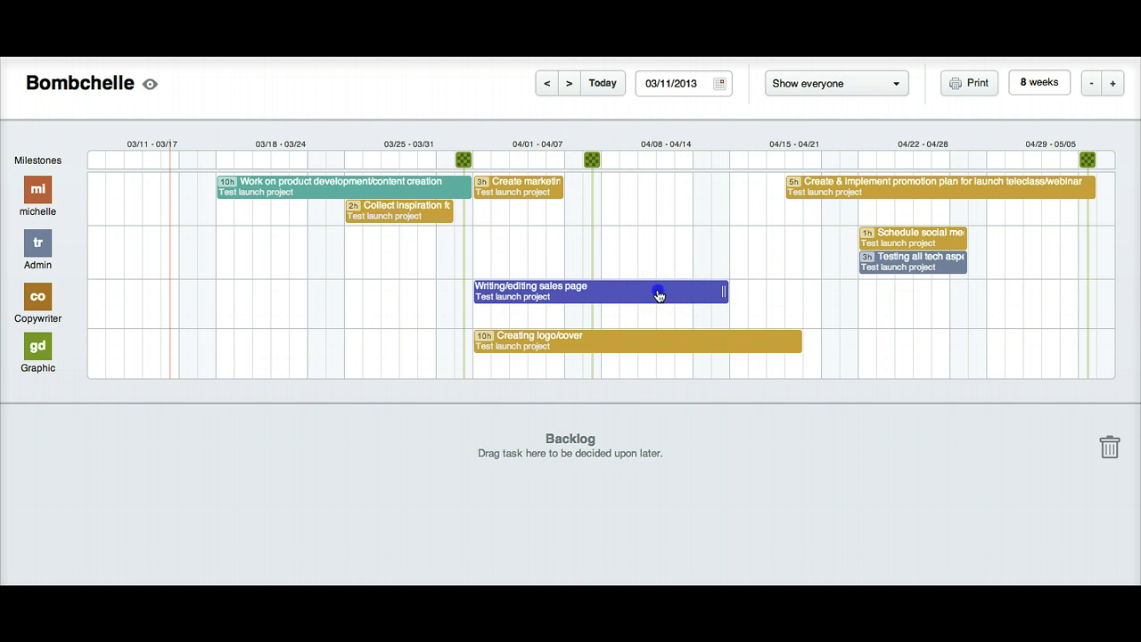
drag(659, 296, 948, 295)
click(996, 297)
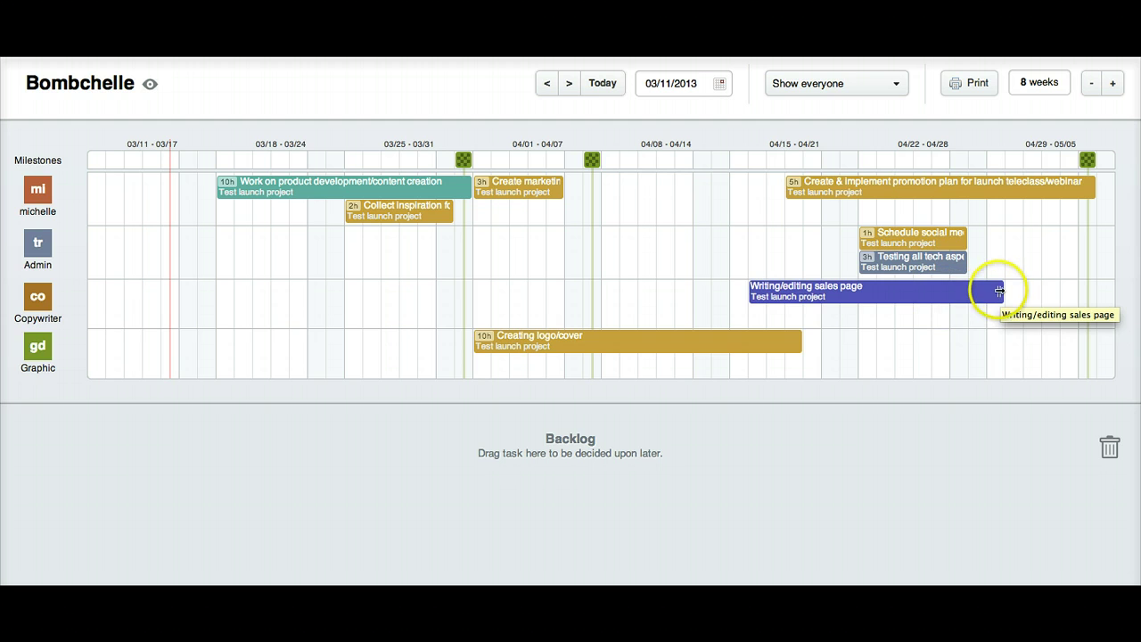
mouse_move(1000, 289)
mouse_down()
mouse_move(1103, 298)
mouse_move(991, 292)
mouse_up()
click(1117, 294)
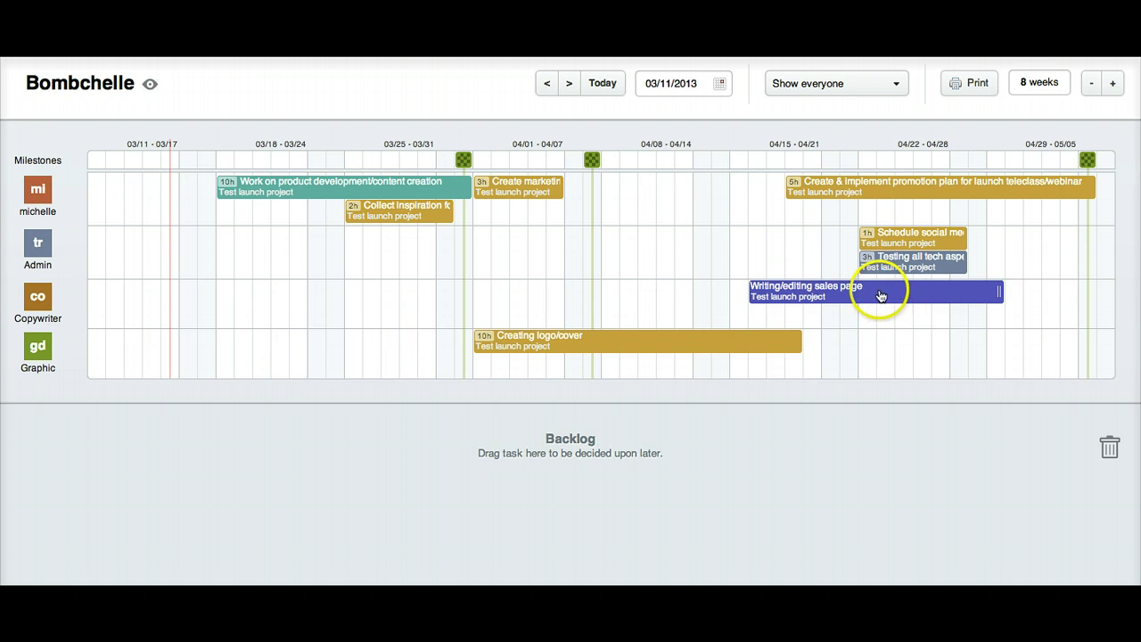
drag(889, 297, 595, 295)
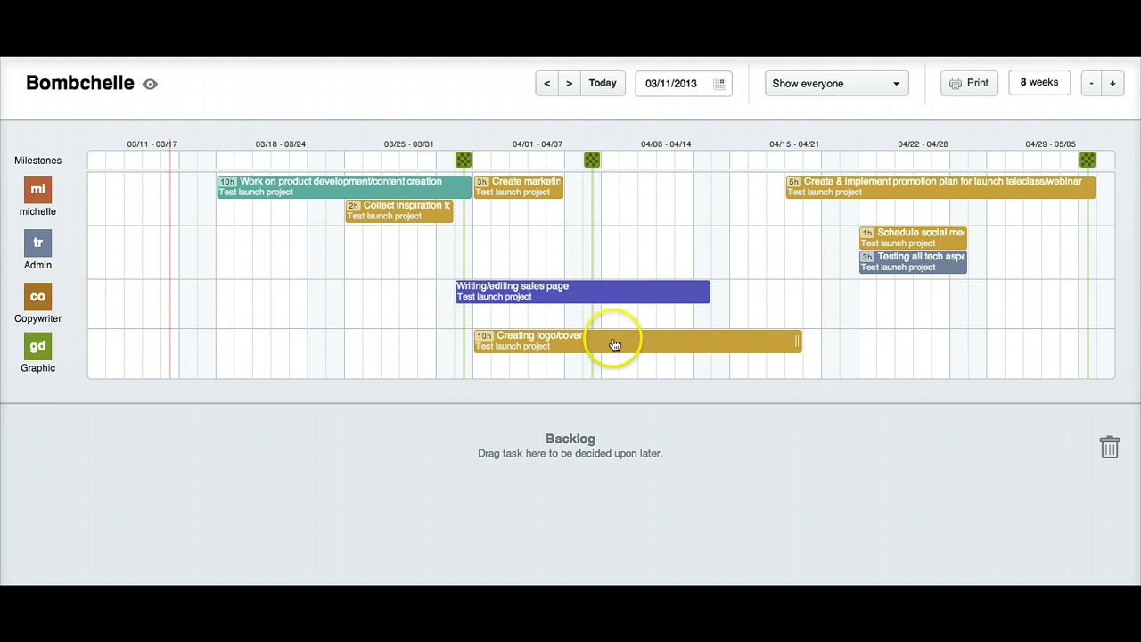
drag(916, 279, 603, 459)
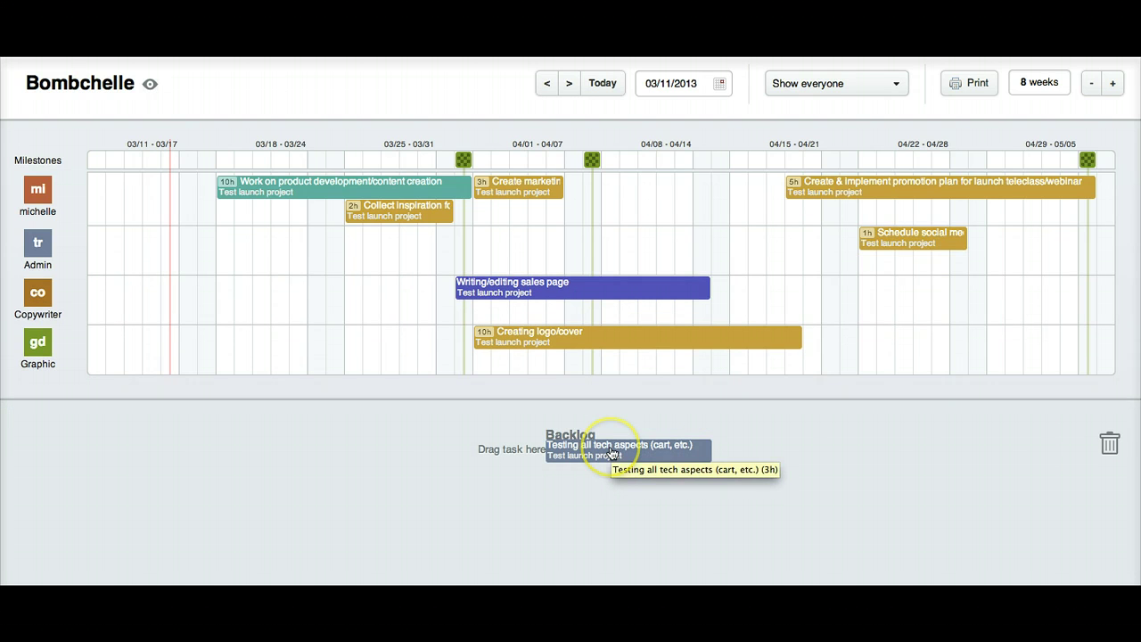
drag(644, 454, 962, 255)
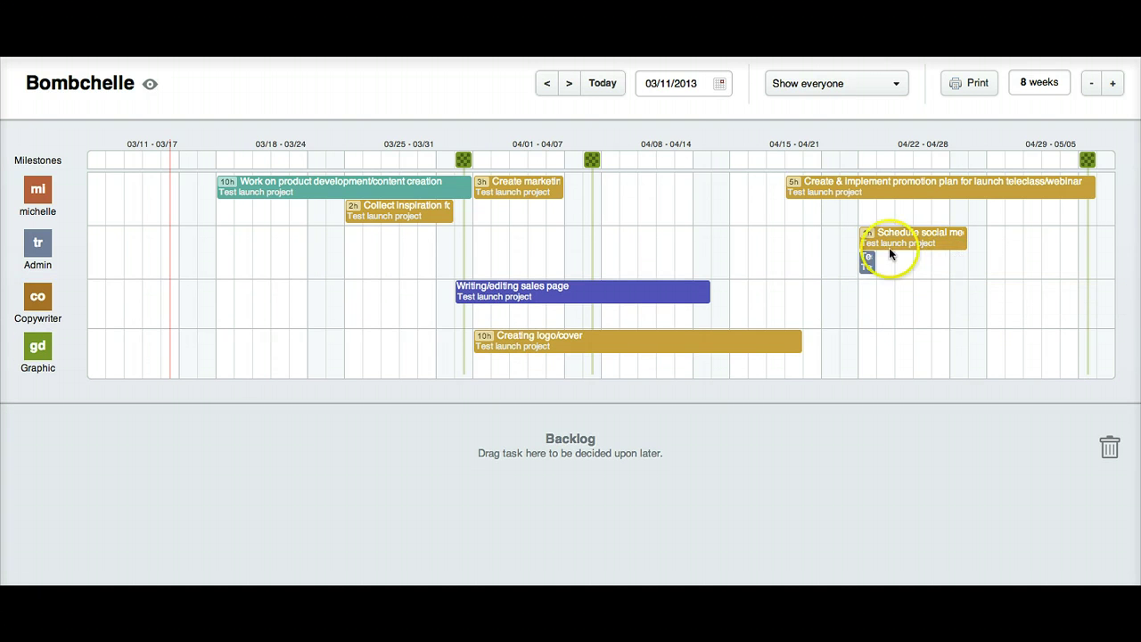
drag(873, 261, 962, 260)
click(1098, 438)
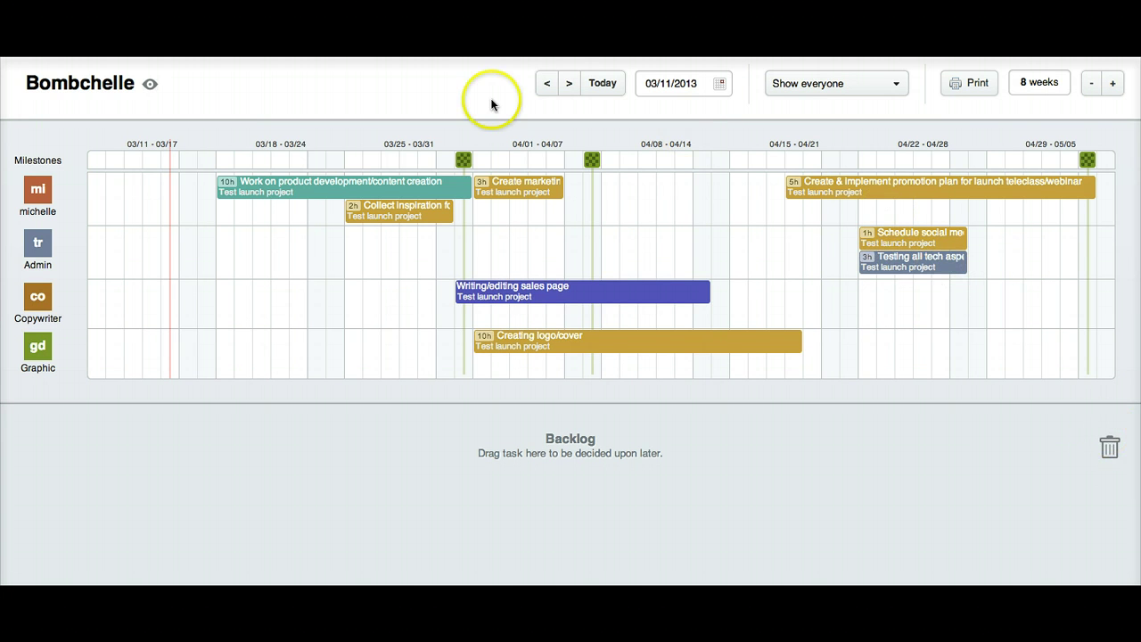